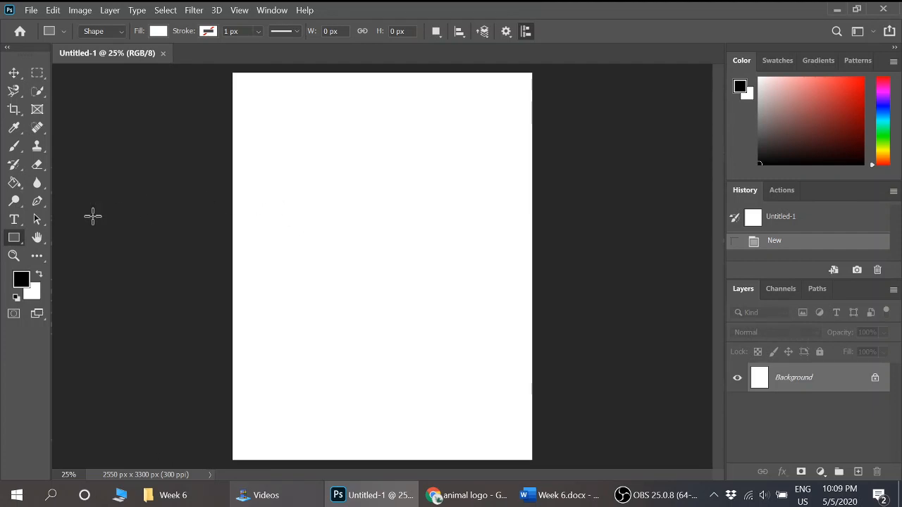
- Draw a rectangle in Shape mode, about 762 × 363 px, in the page's upper part and dock the Properties panel below Layers
right_click(14, 238)
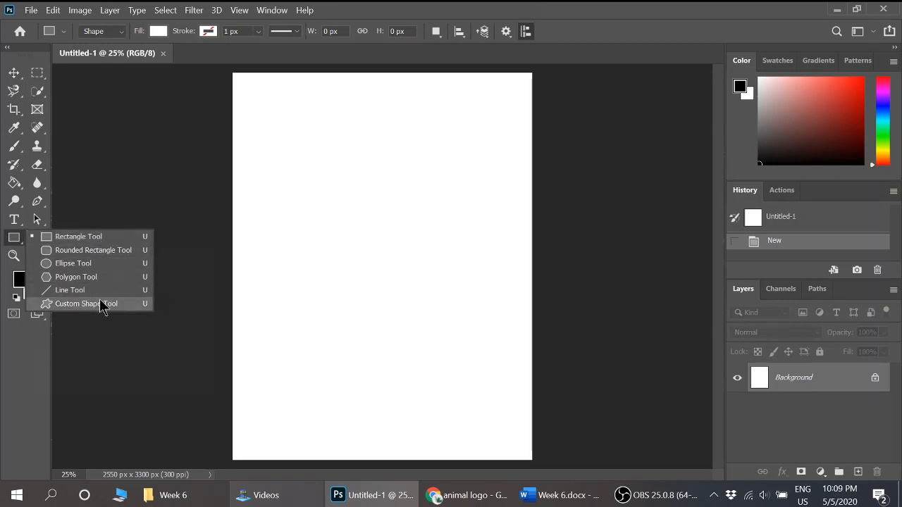
click(103, 241)
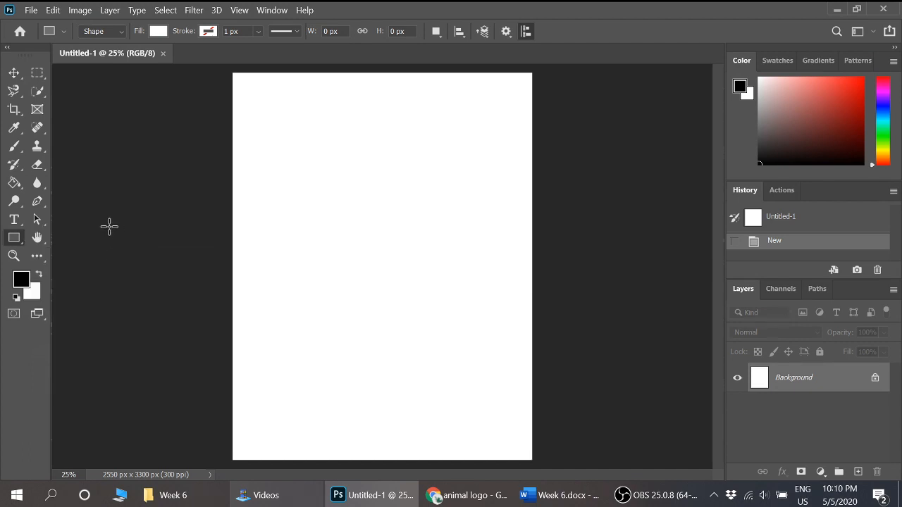
click(121, 32)
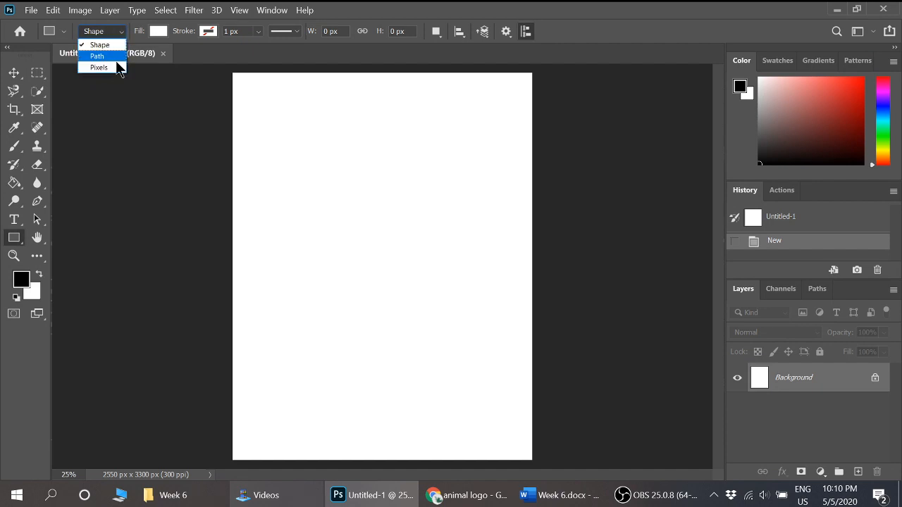
click(119, 42)
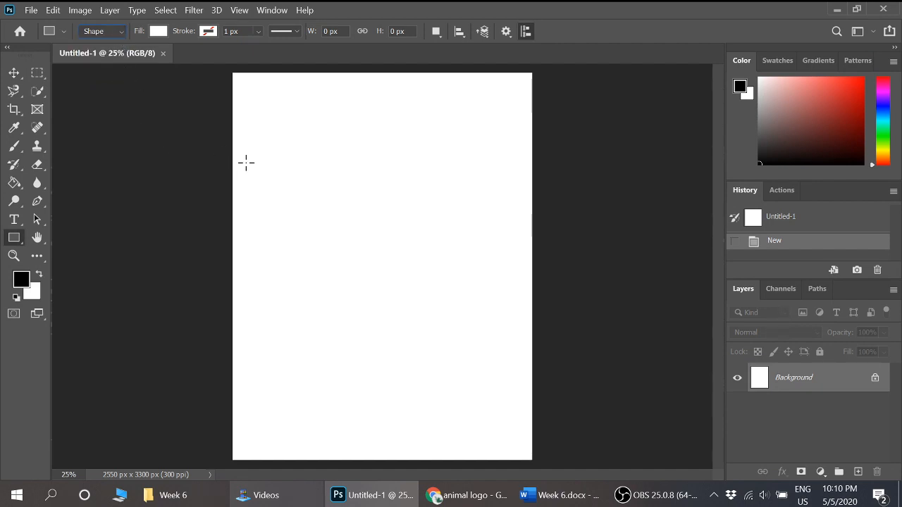
drag(304, 160, 394, 202)
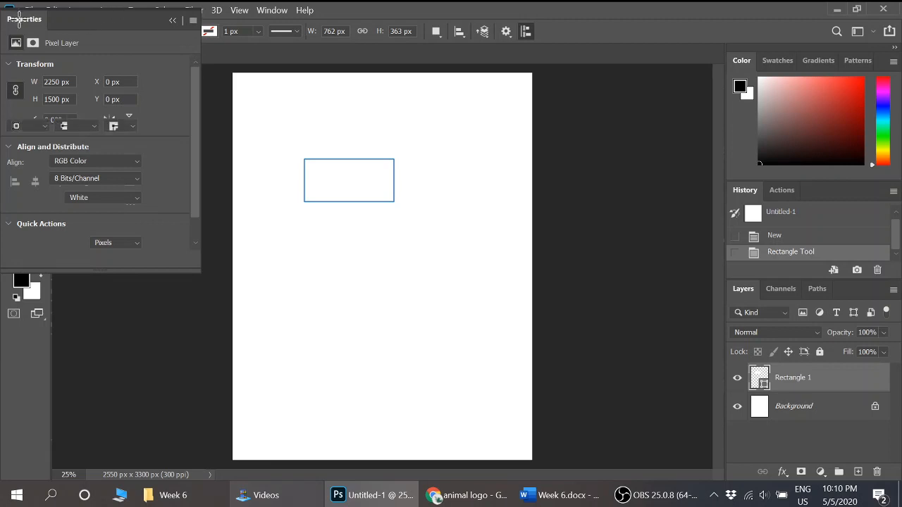
drag(25, 20, 757, 478)
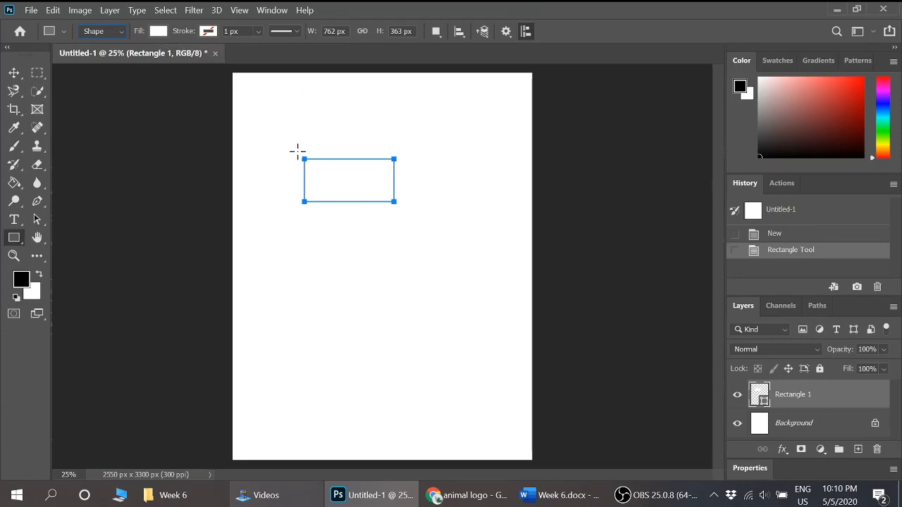
- Set the rectangle's fill to pure red, ff0000
click(158, 33)
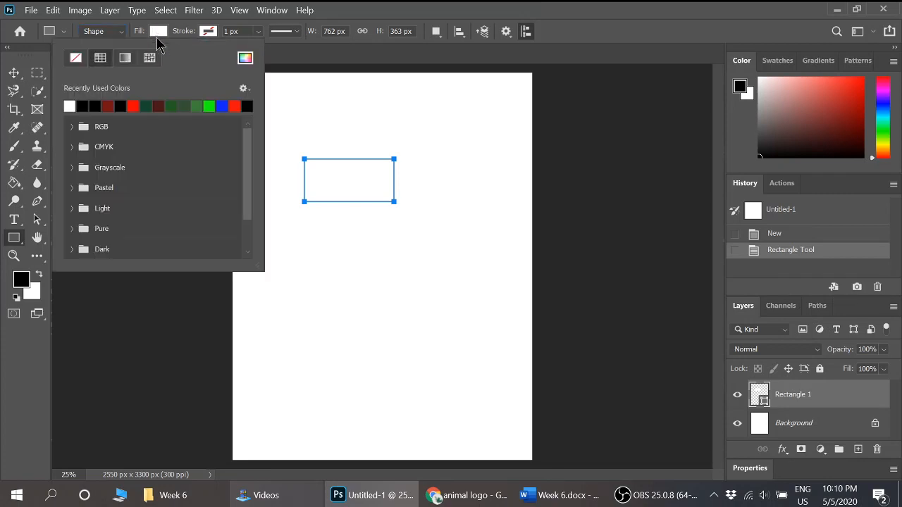
click(73, 127)
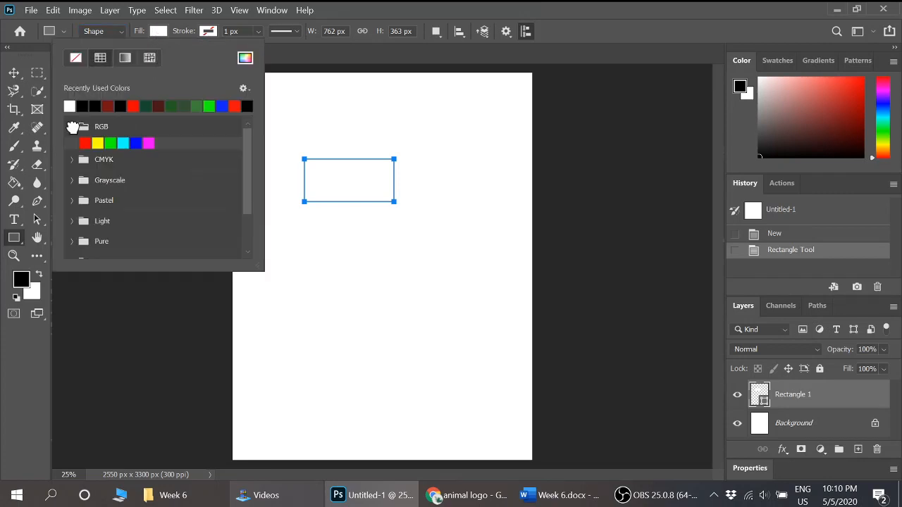
click(74, 132)
click(75, 146)
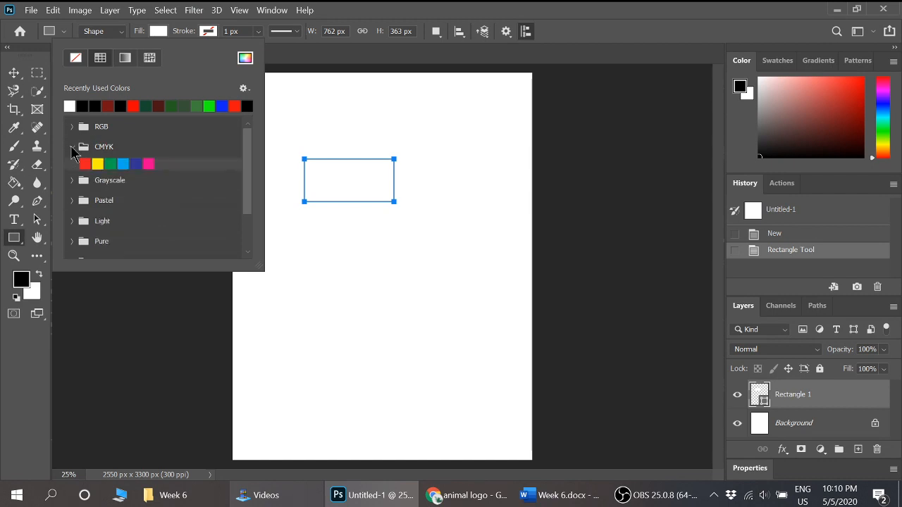
click(74, 146)
click(245, 59)
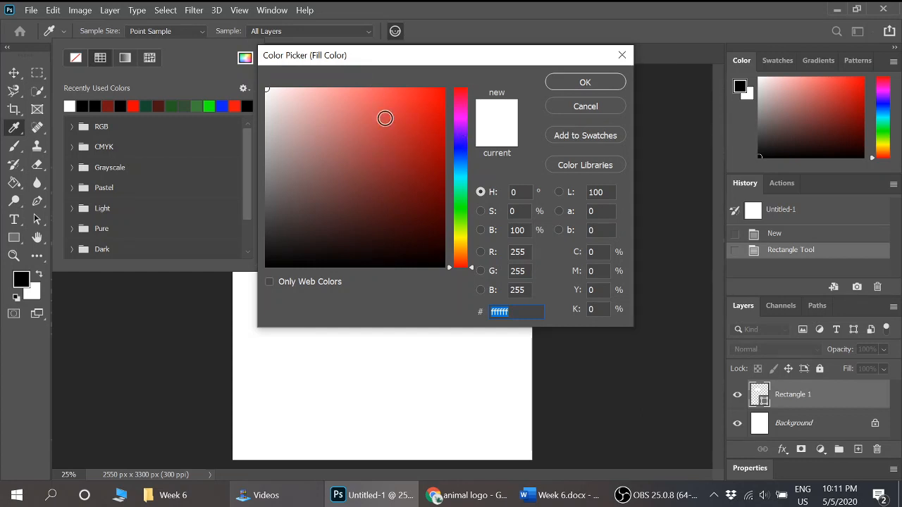
click(359, 157)
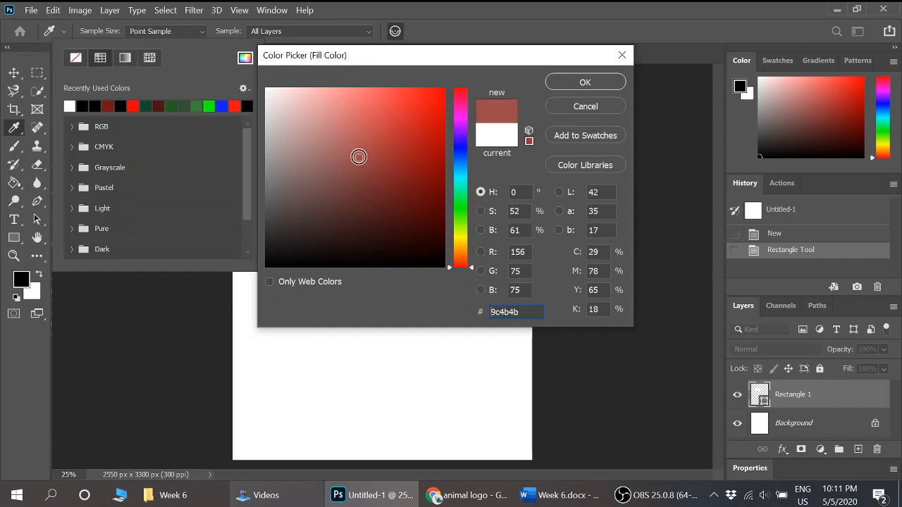
drag(423, 117, 450, 85)
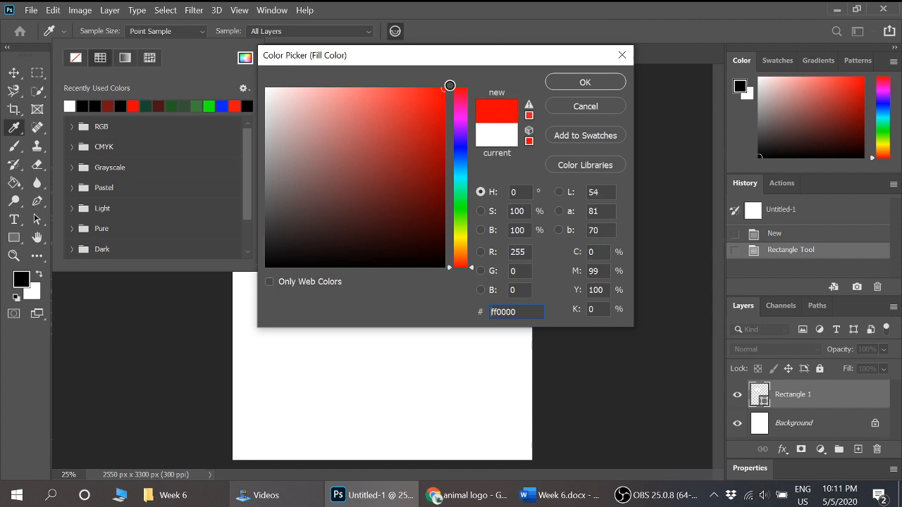
click(602, 83)
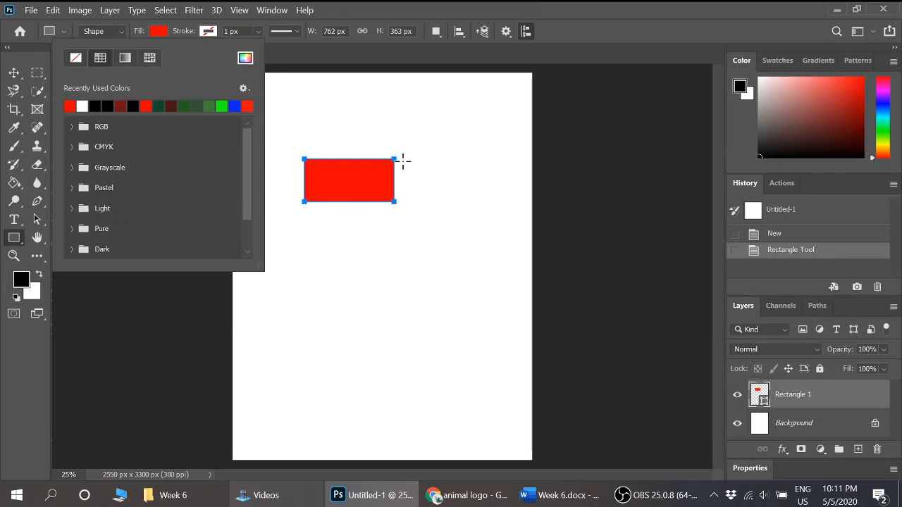
click(448, 17)
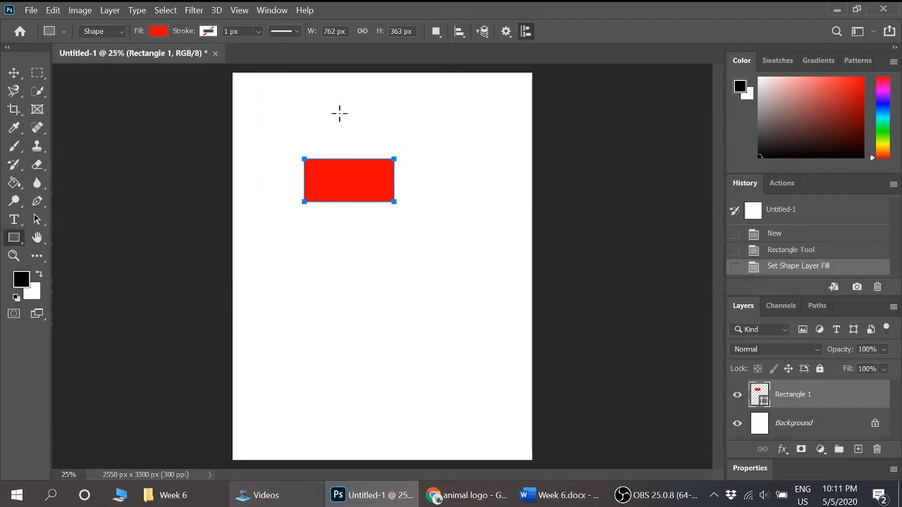
- Give the rectangle a black stroke 10 px wide
click(208, 32)
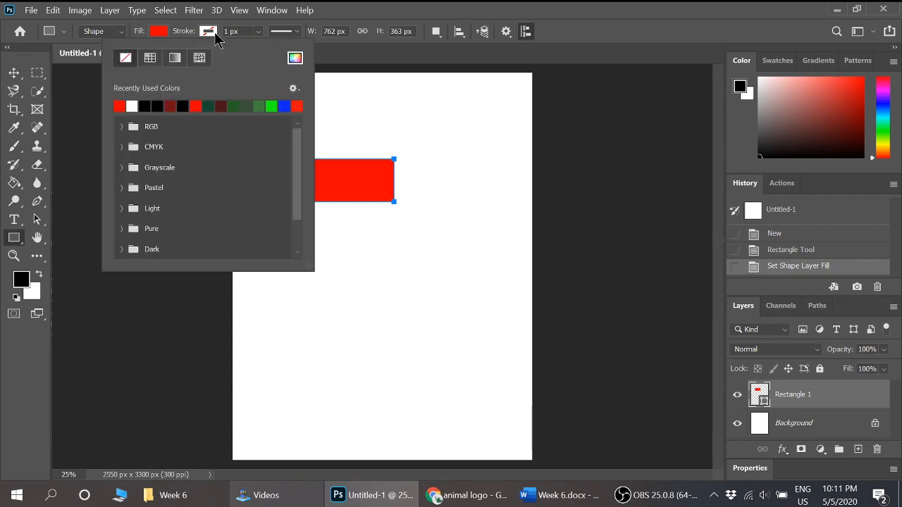
click(145, 104)
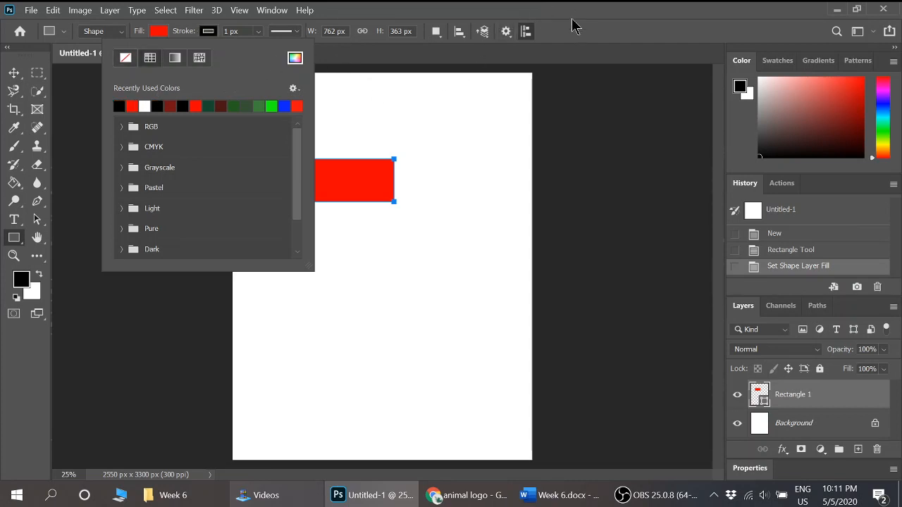
click(350, 8)
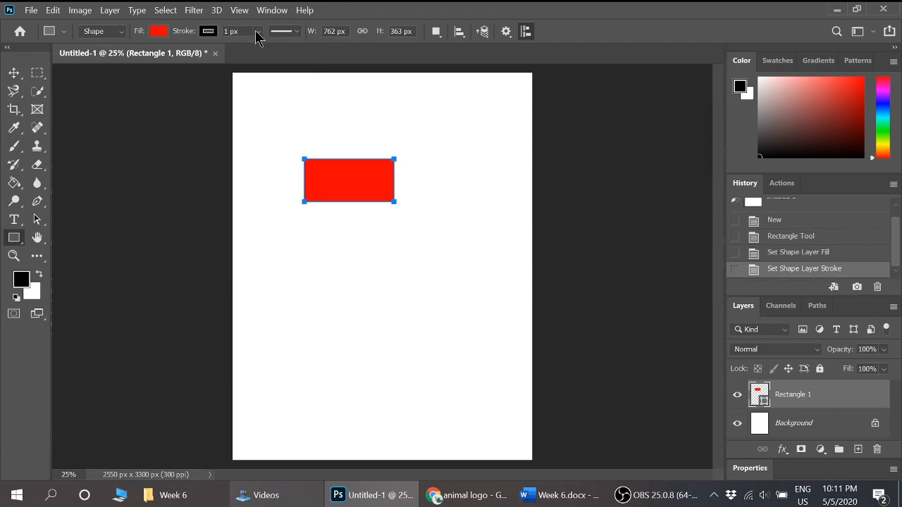
drag(258, 32, 268, 48)
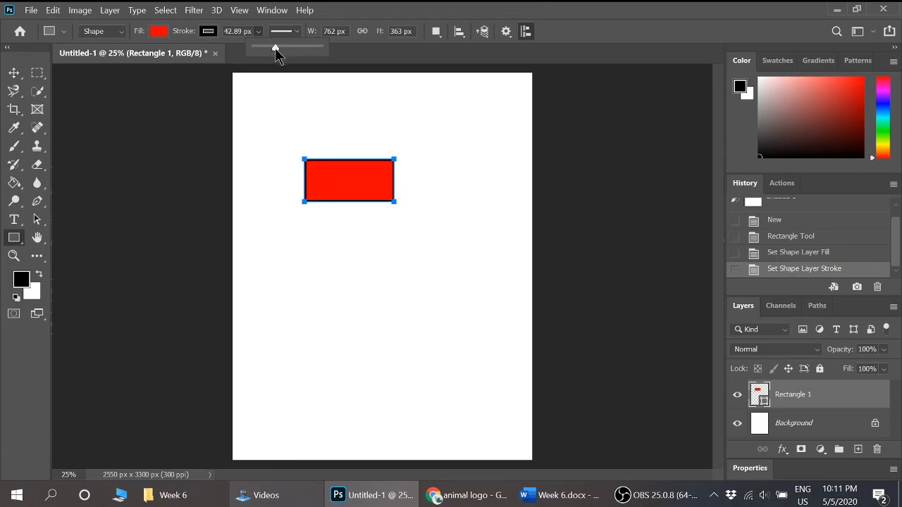
drag(275, 48, 227, 33)
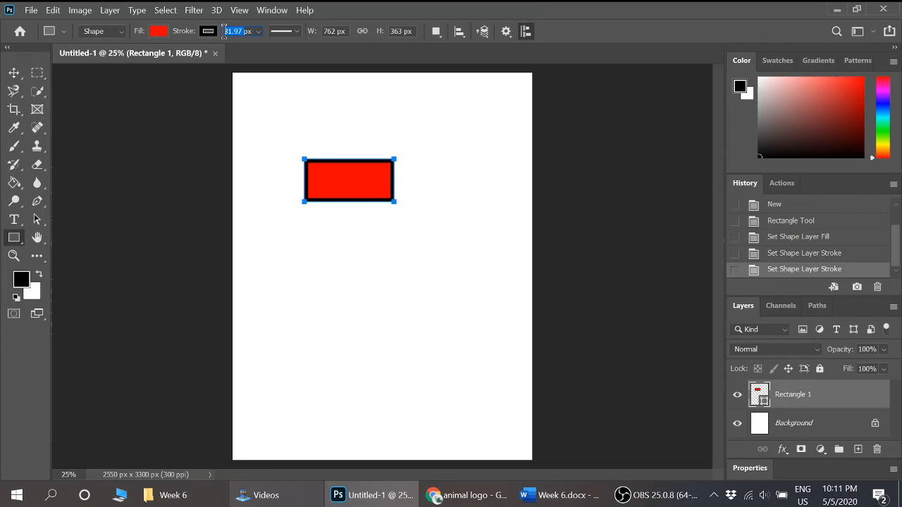
text(10)
key(Return)
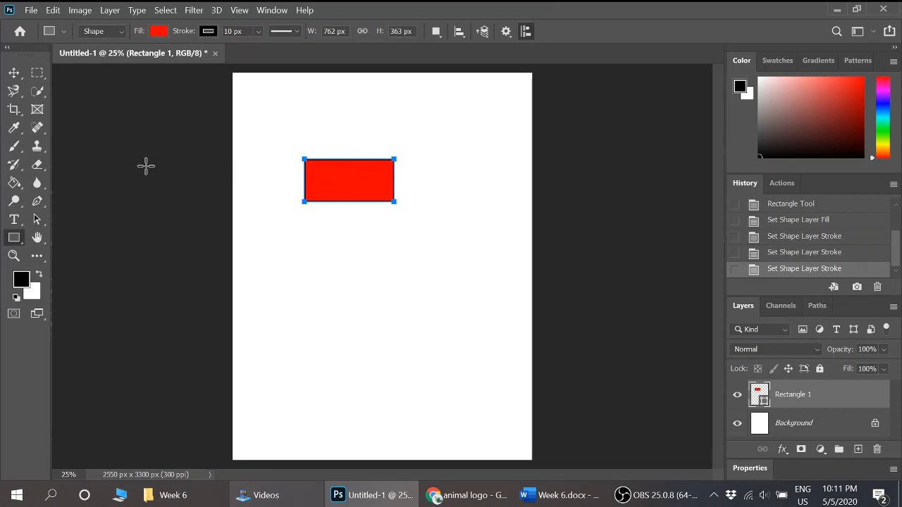
- Deselect the rectangle's path with the Path Selection tool and examine its outline up close
click(37, 219)
click(281, 164)
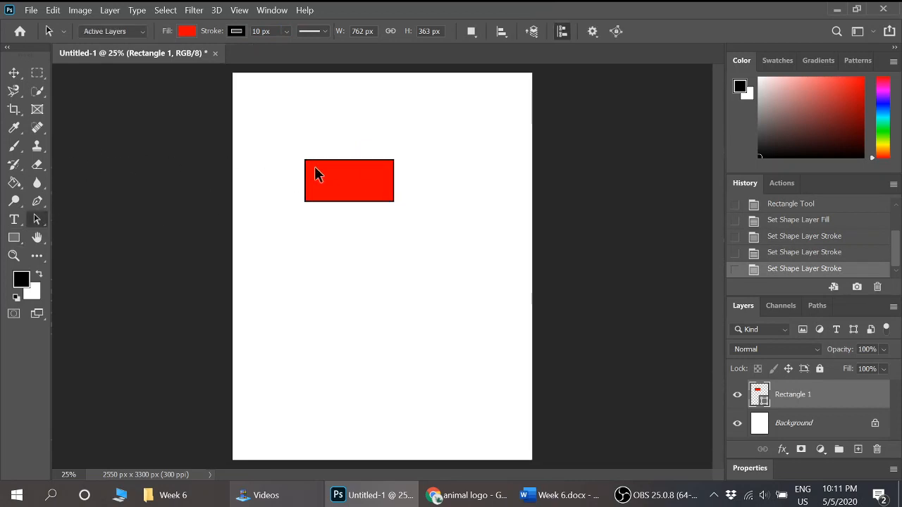
scroll(331, 177, up, 3)
scroll(331, 176, up, 1)
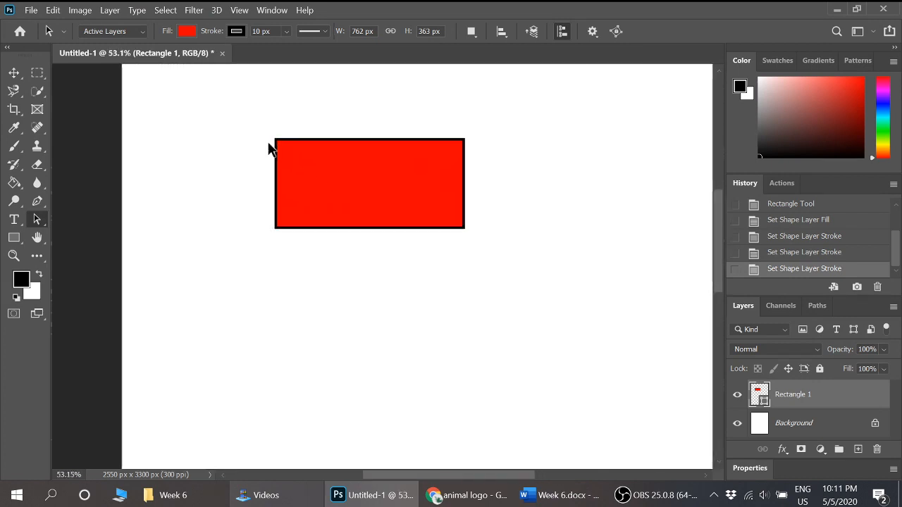
scroll(285, 149, up, 2)
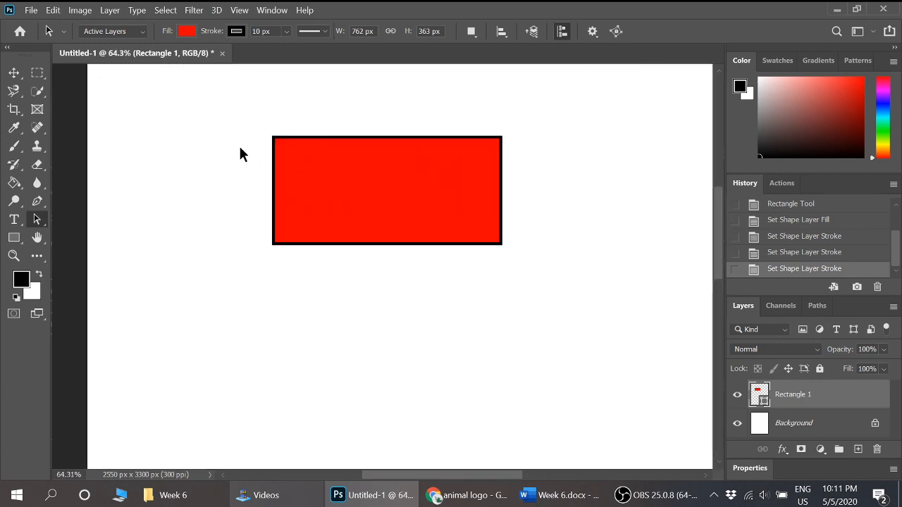
scroll(362, 165, up, 1)
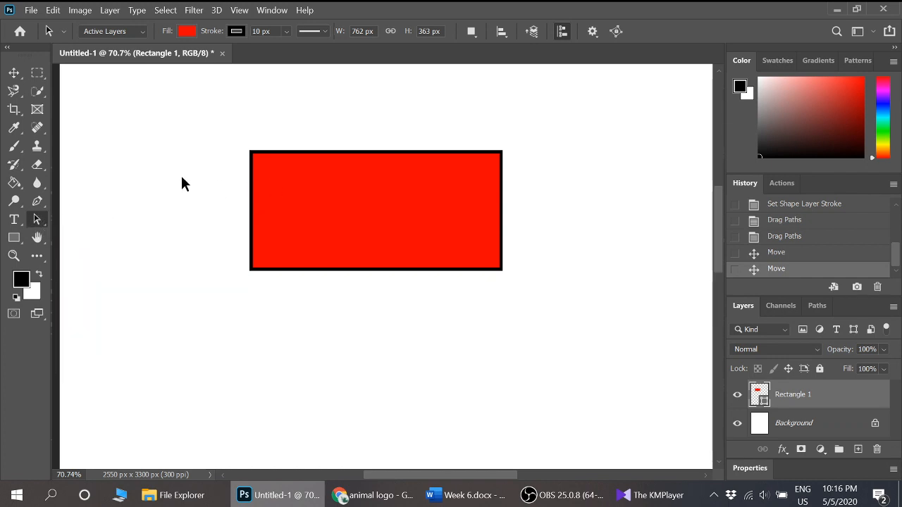
- Select the red rectangle's whole path with the Path Selection tool and deselect it again
click(282, 188)
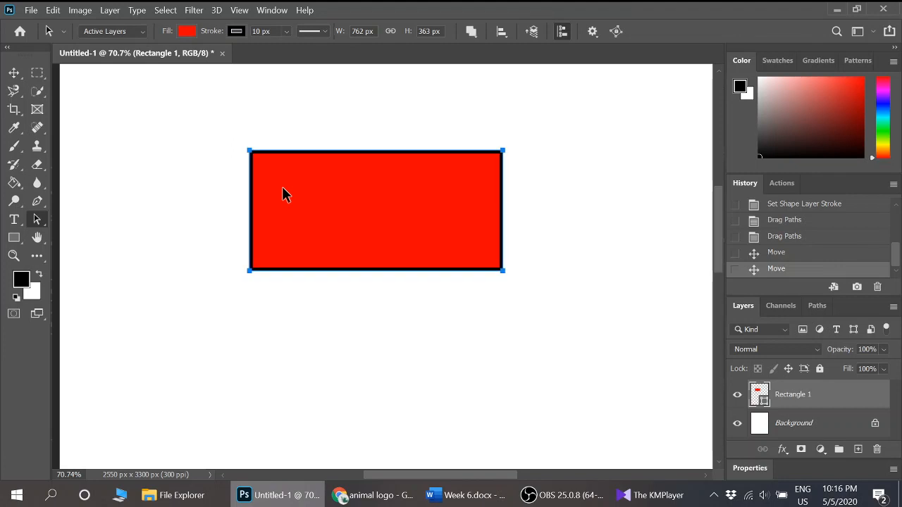
click(234, 187)
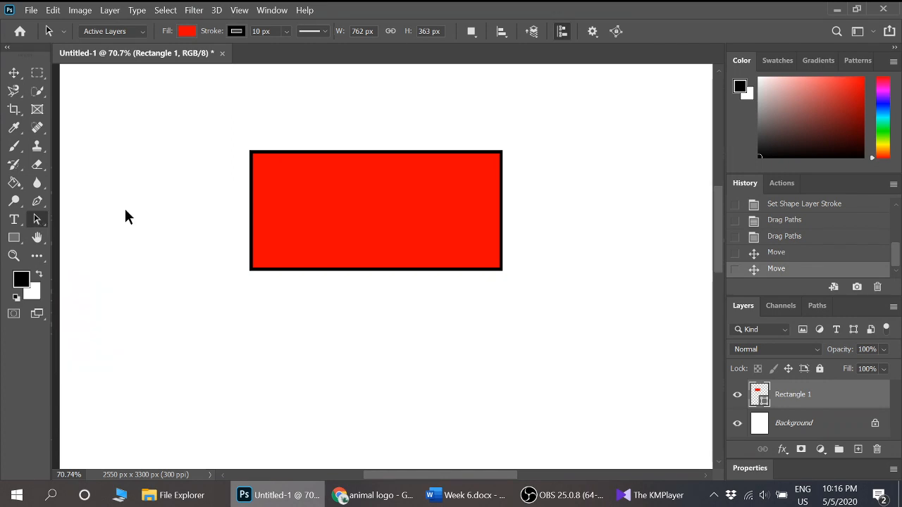
right_click(41, 221)
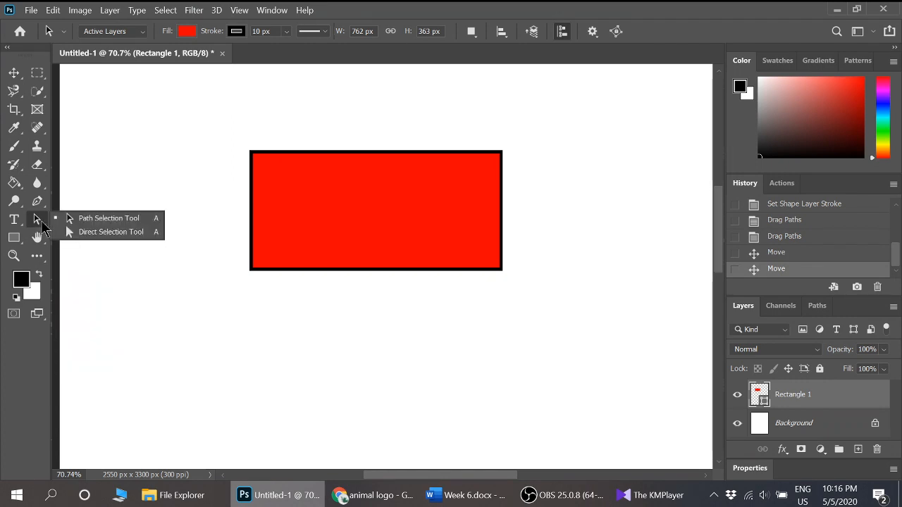
click(110, 186)
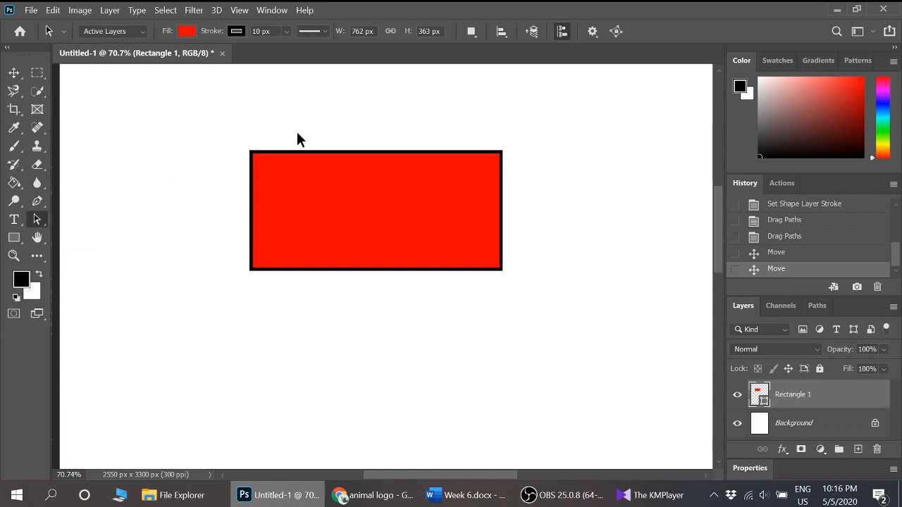
click(344, 178)
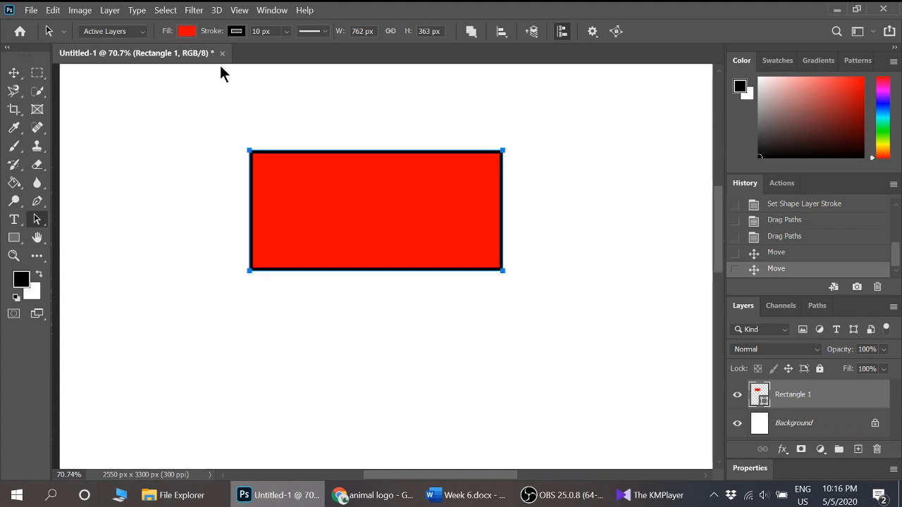
click(179, 147)
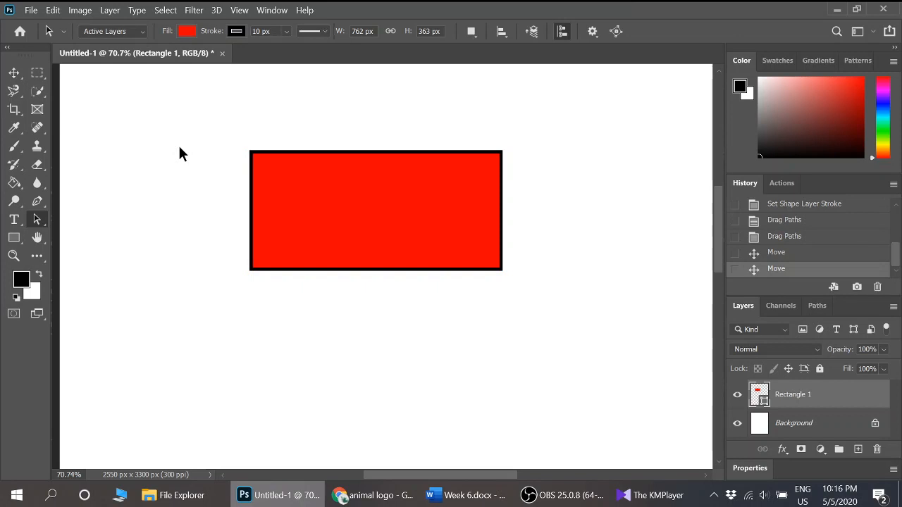
- Shift the red rectangle slightly down and to the right on the page with the Move tool
click(14, 73)
drag(278, 177, 310, 223)
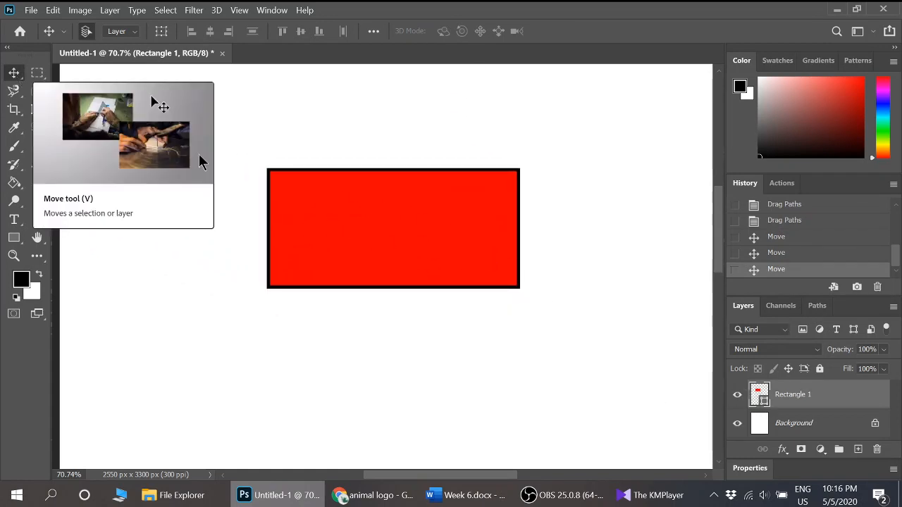
drag(458, 221, 426, 208)
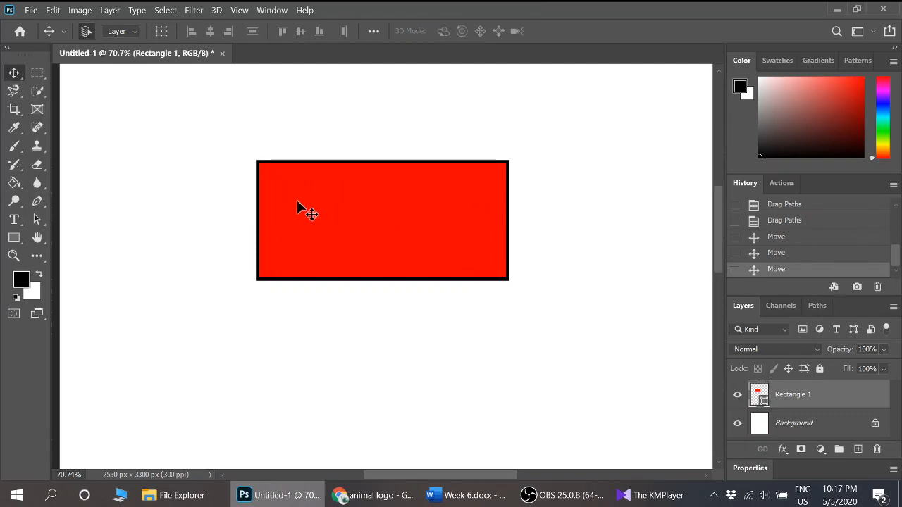
- Select the rectangle's path and change its stroke from a solid line to the dashed line type
click(36, 222)
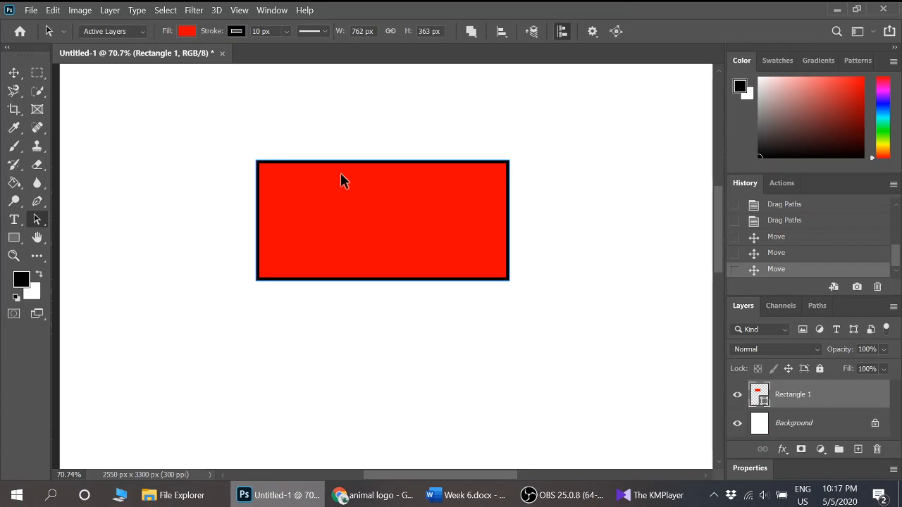
click(335, 199)
click(324, 32)
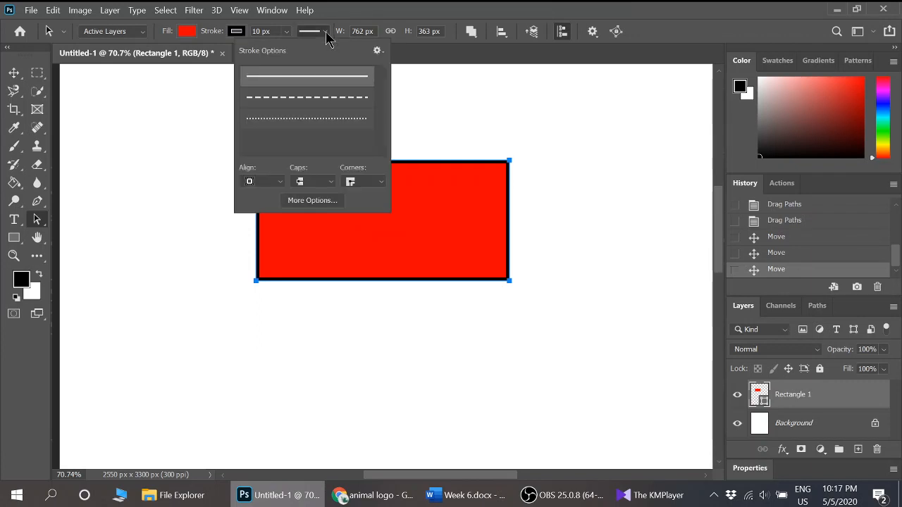
click(314, 100)
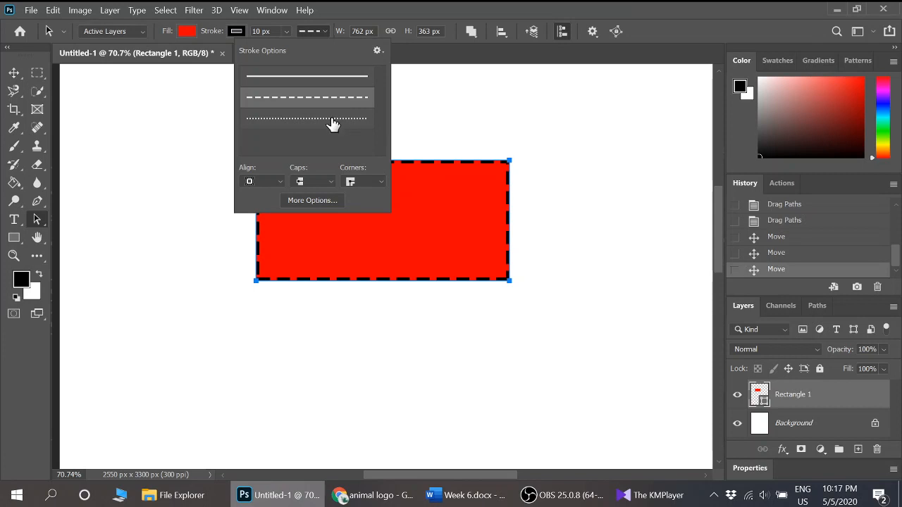
- Try the dotted line type on the rectangle's stroke and set it back to a solid line
click(331, 119)
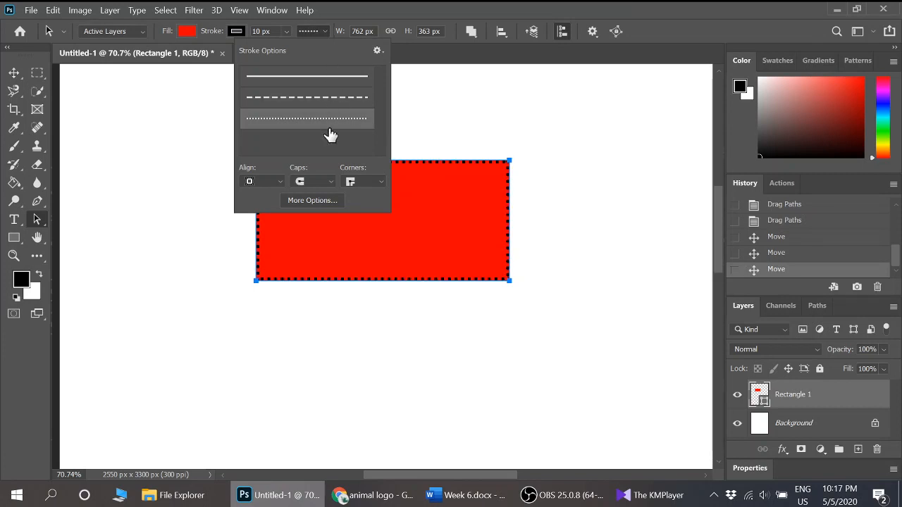
click(338, 83)
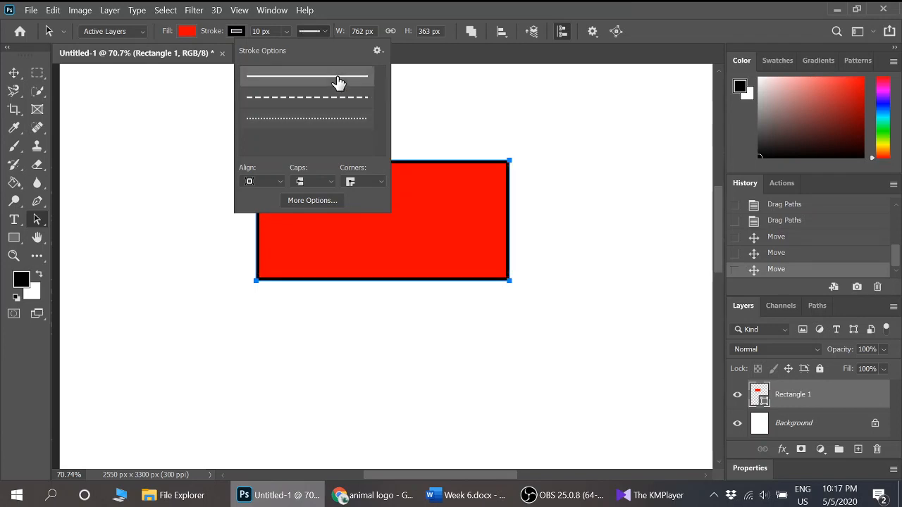
click(363, 14)
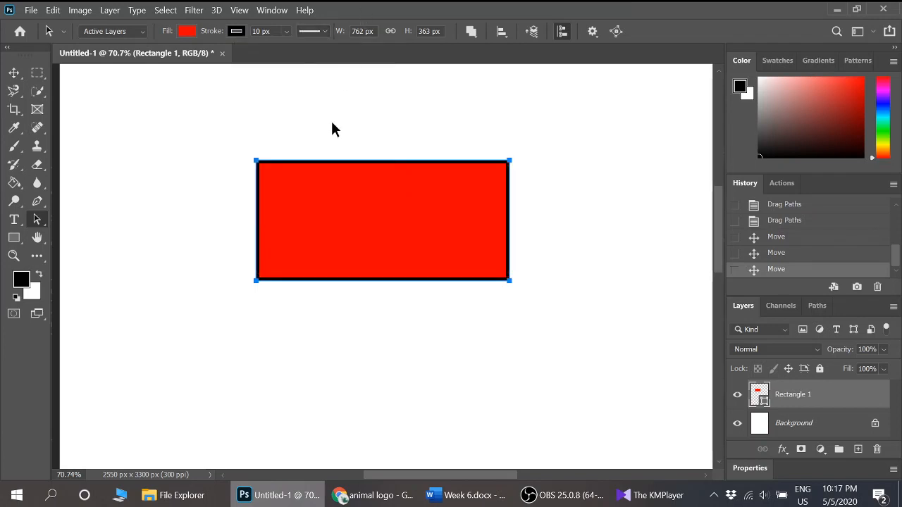
- Remove the stroke colour from the red rectangle and deselect its path
click(238, 31)
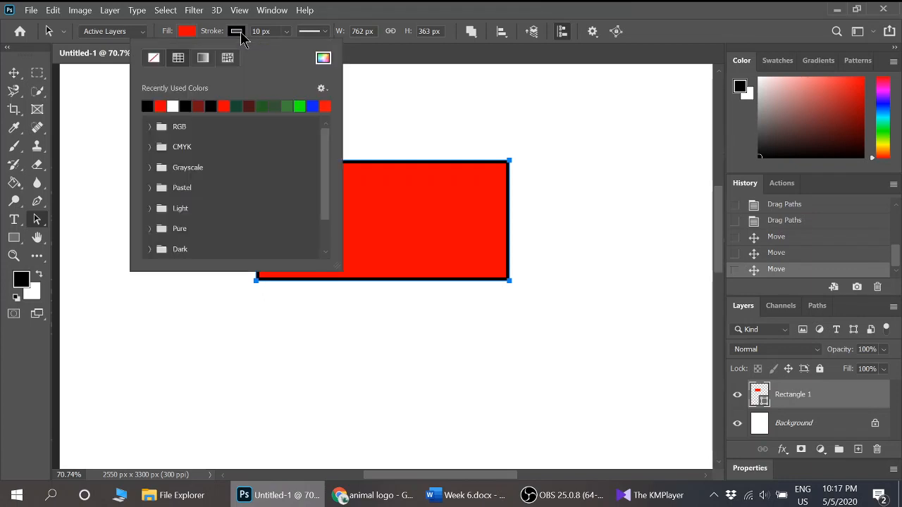
click(155, 62)
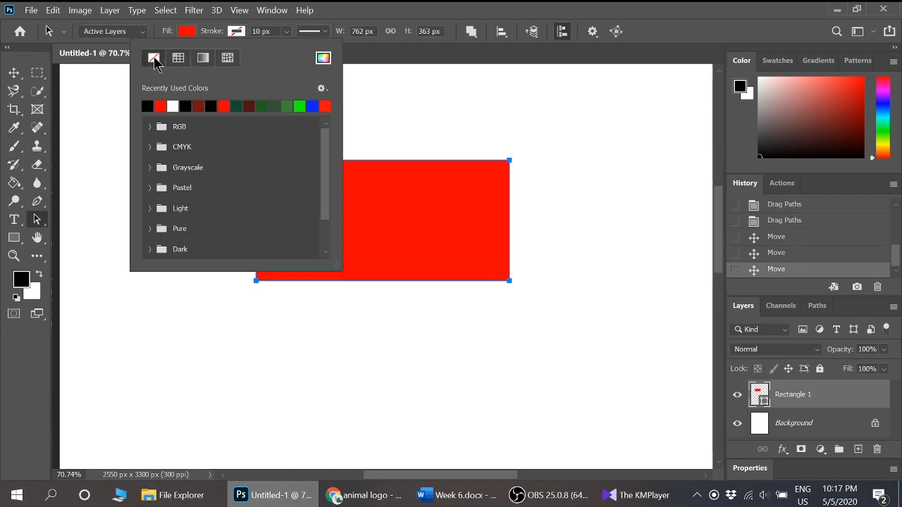
click(478, 90)
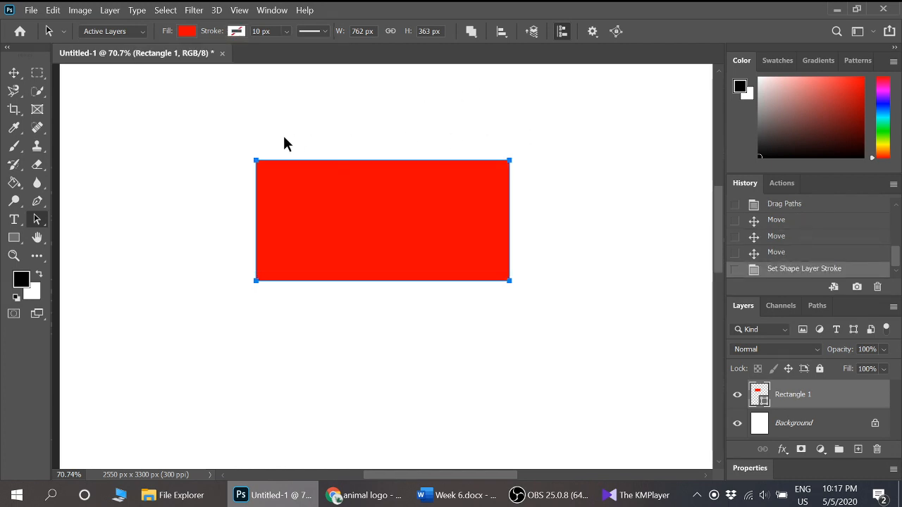
click(224, 247)
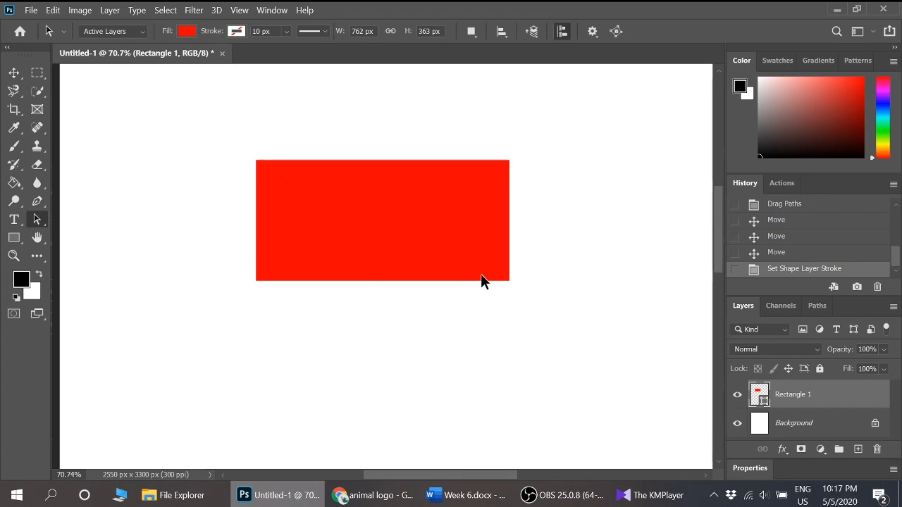
- Reselect the red rectangle's path, give it a black stroke again and deselect it
click(335, 198)
click(236, 31)
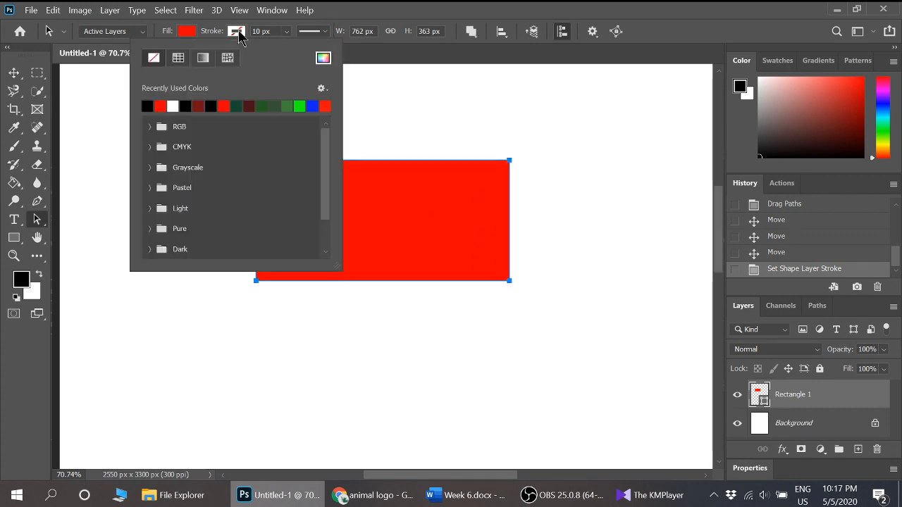
click(148, 106)
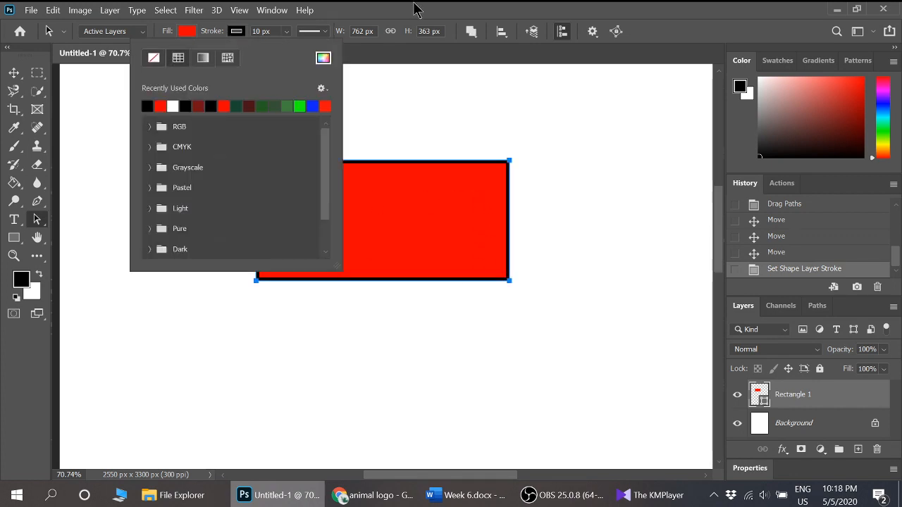
click(418, 120)
click(418, 121)
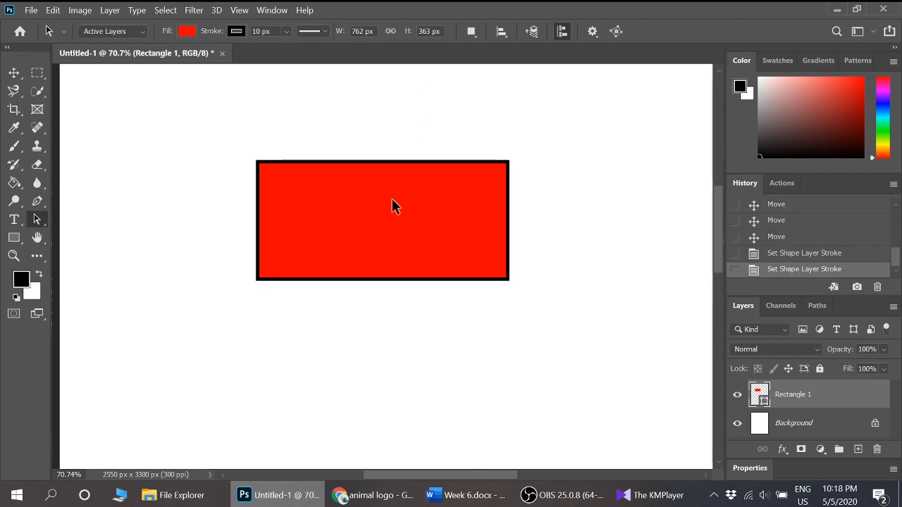
- Select the rectangle's path and set its fill to no color, keeping only the black outline
click(310, 187)
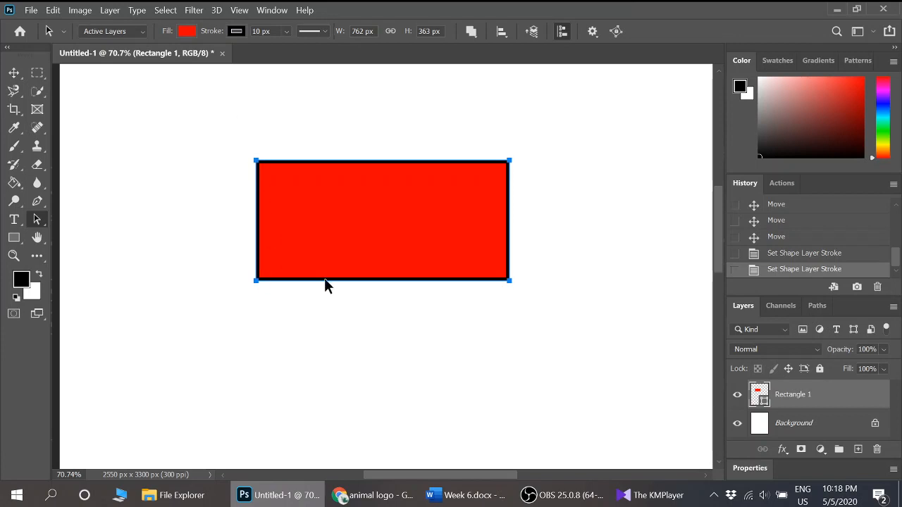
click(186, 31)
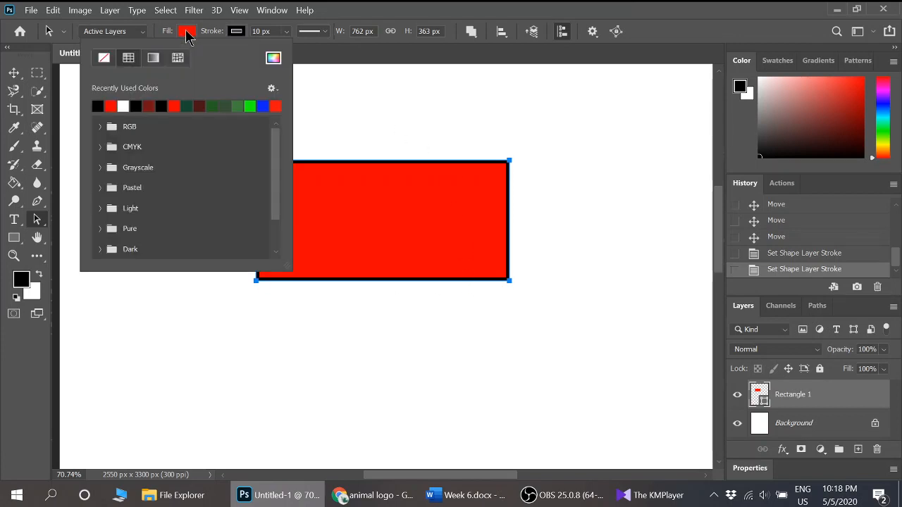
click(104, 58)
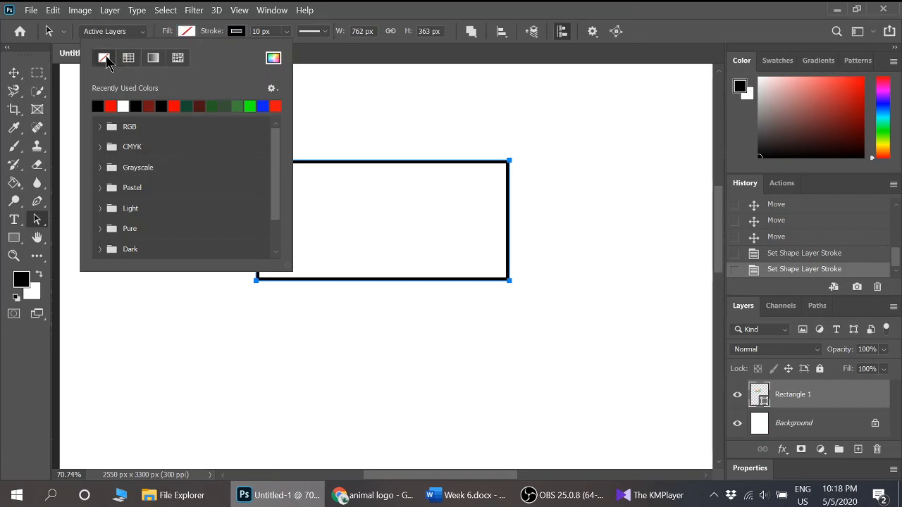
click(473, 138)
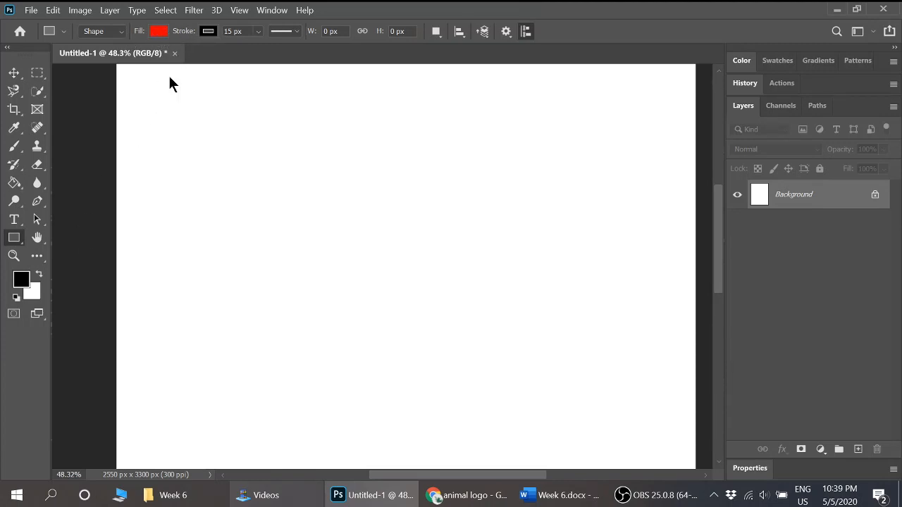
- Draw a red square about 399 px wide and an overlapping rounded rectangle about 442 × 411 px with a 30 px radius
drag(226, 144, 362, 233)
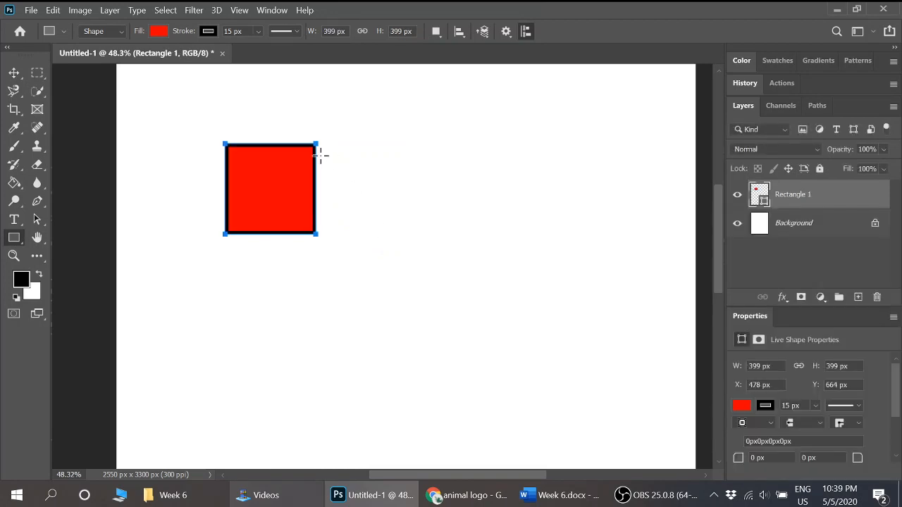
right_click(15, 239)
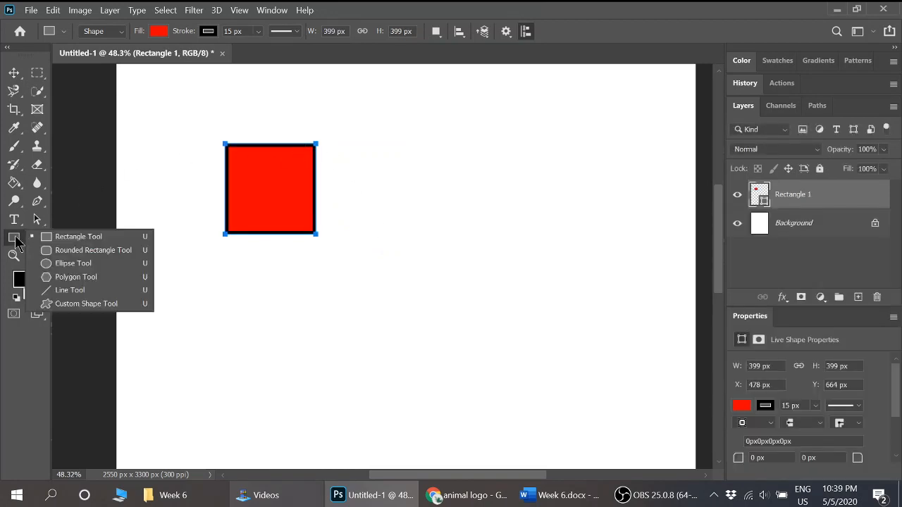
click(88, 251)
drag(289, 104, 389, 195)
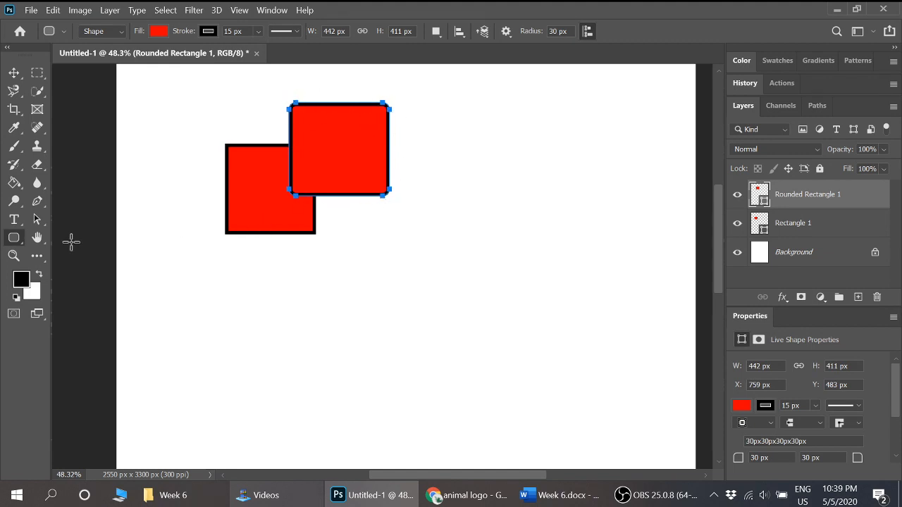
- Draw a circle about 443 px in diameter below the square with the Ellipse tool
right_click(14, 239)
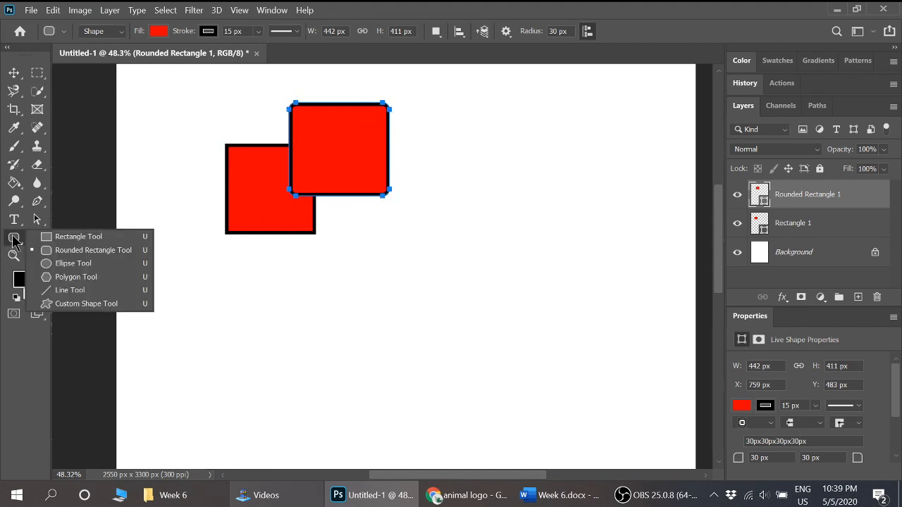
click(85, 263)
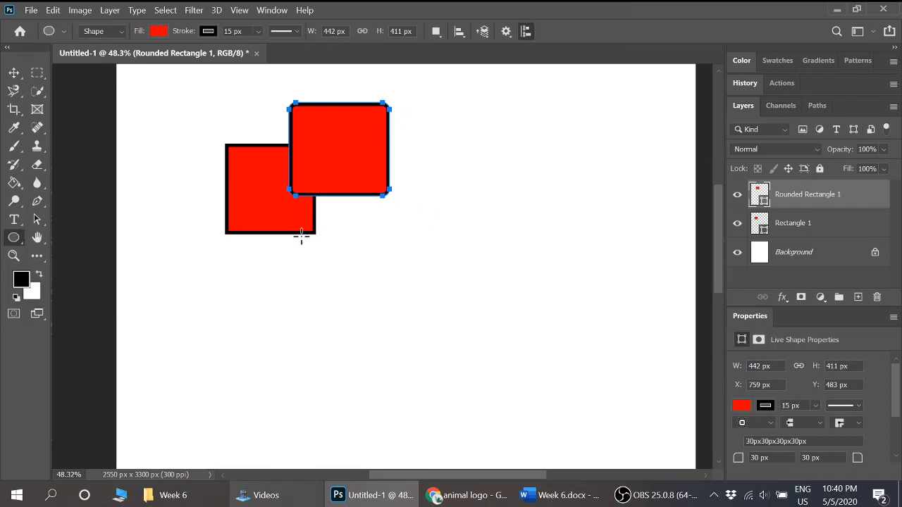
drag(345, 277, 245, 433)
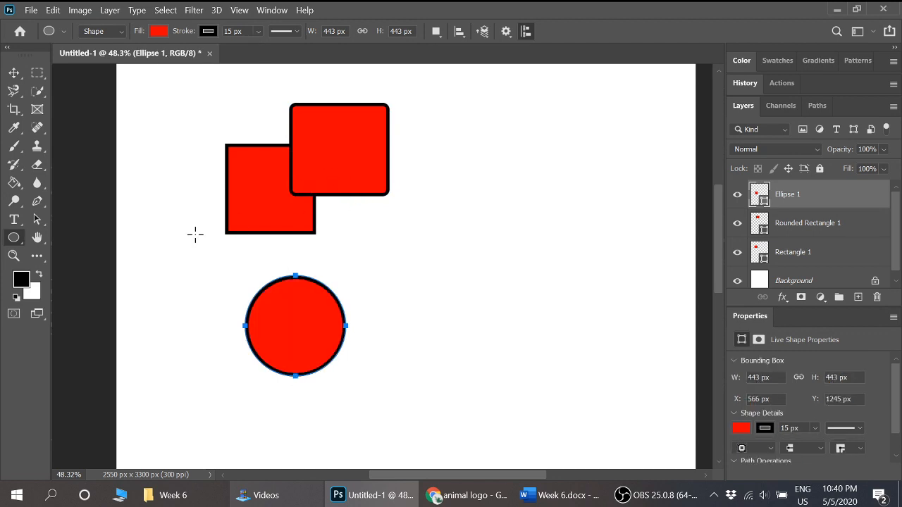
- Draw a five-sided polygon about 495 px across beside the rounded rectangle with the Polygon tool
right_click(14, 237)
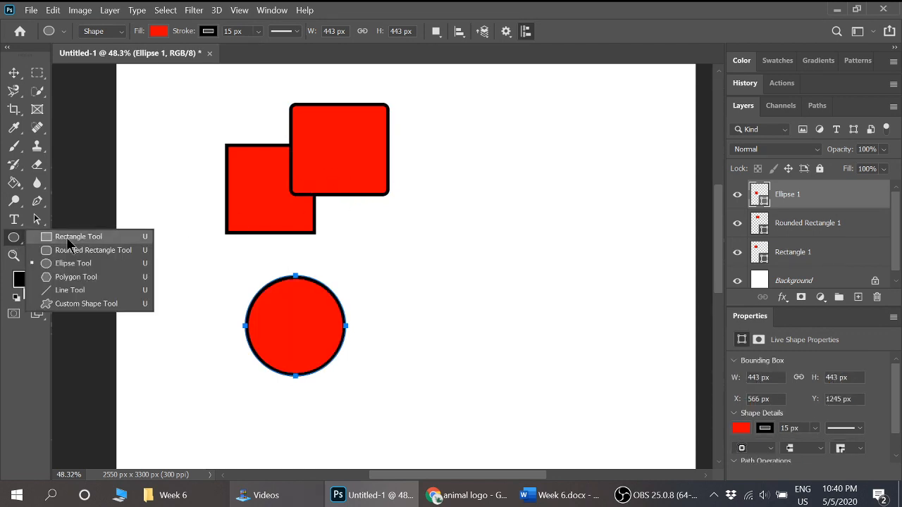
click(104, 278)
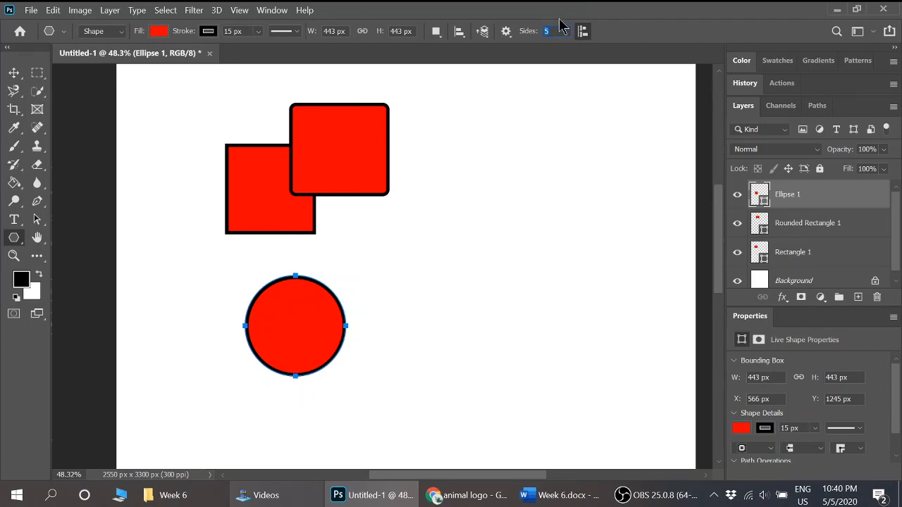
drag(433, 187, 474, 239)
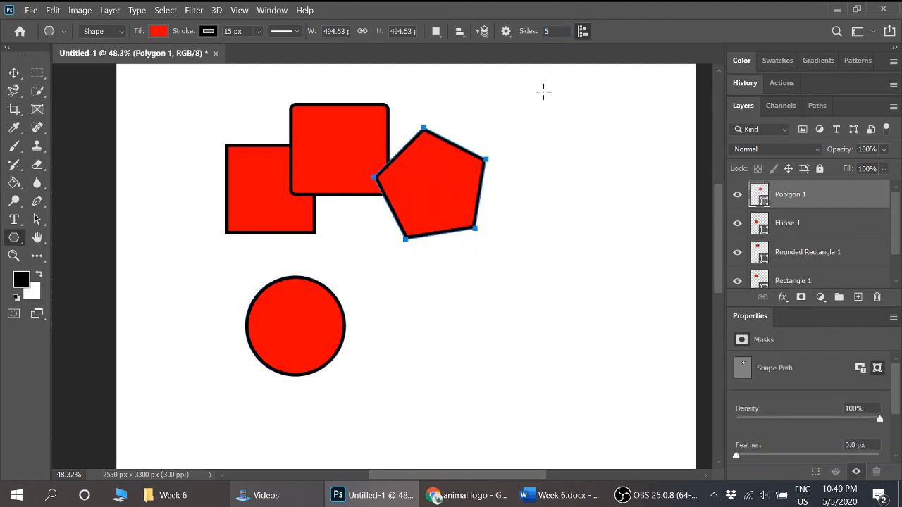
- Enable the Star option for polygons and draw a five-pointed star about 565 × 540 px between the circle and the pentagon
click(508, 33)
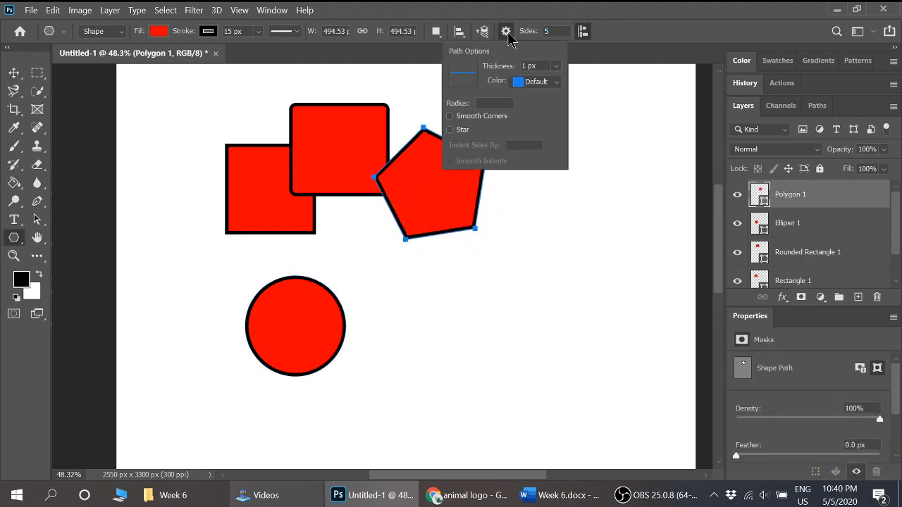
click(451, 131)
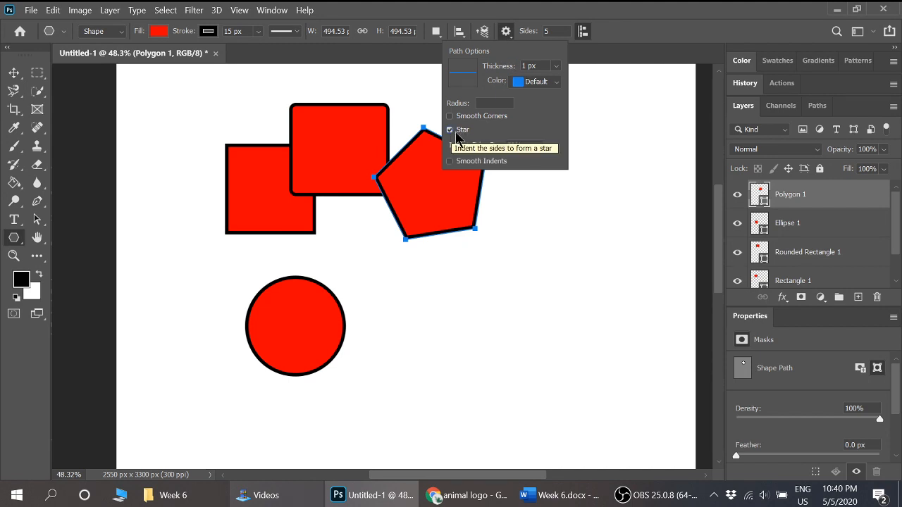
click(652, 22)
drag(377, 264, 416, 323)
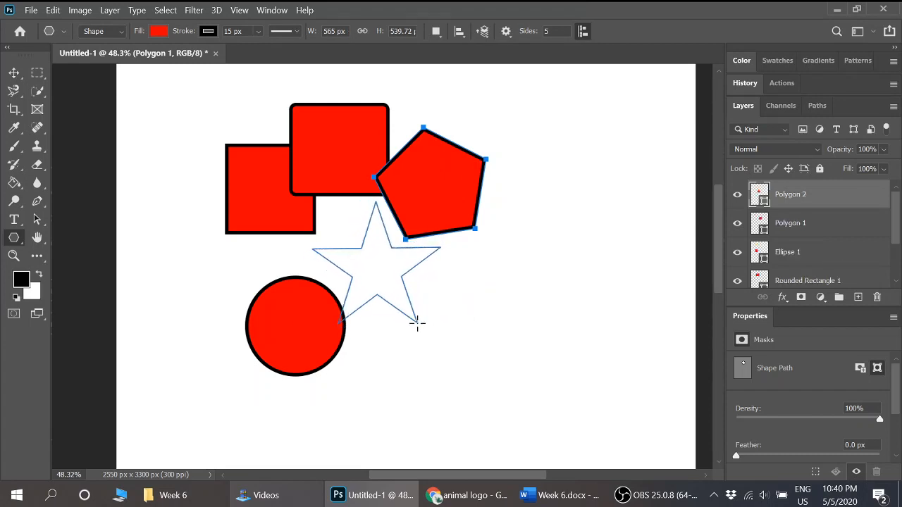
- Set the star's side indent to 20% and draw a five-pointed star about 440 × 423 px overlapping the pentagon
click(506, 31)
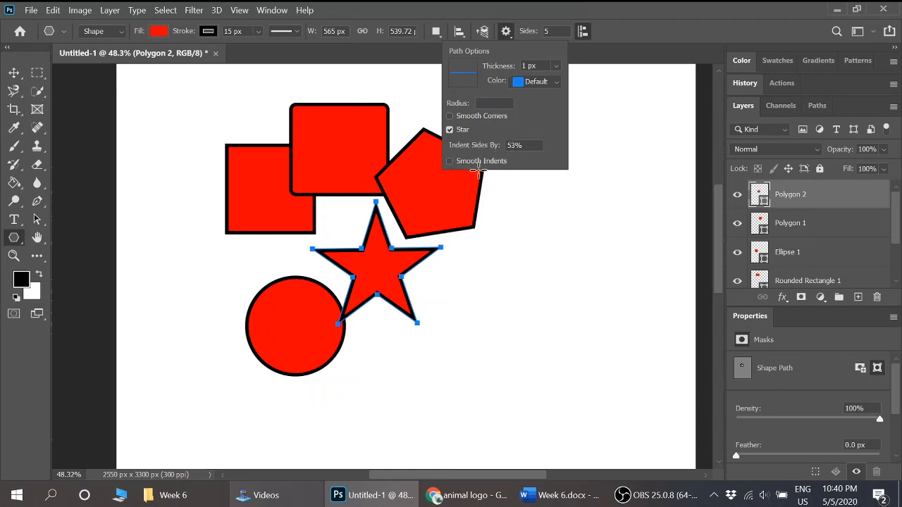
double_click(514, 145)
text(2)
key(Return)
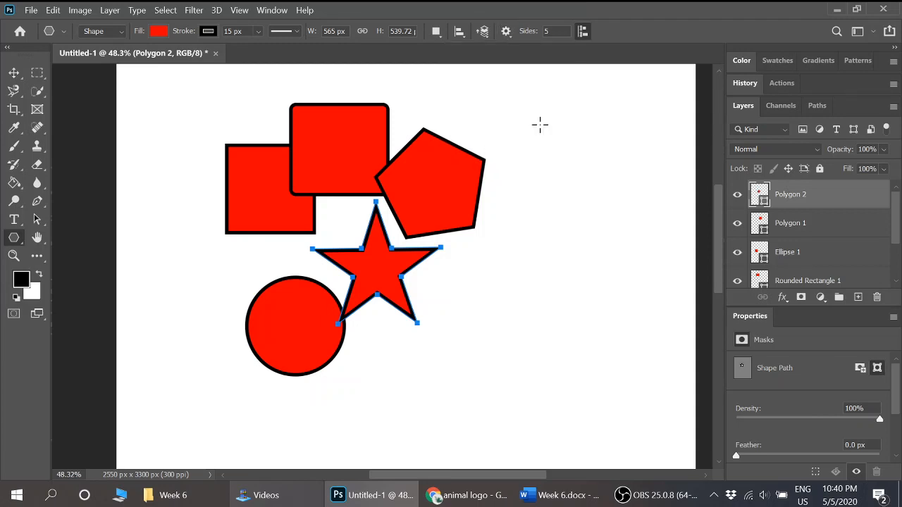
drag(501, 204, 534, 245)
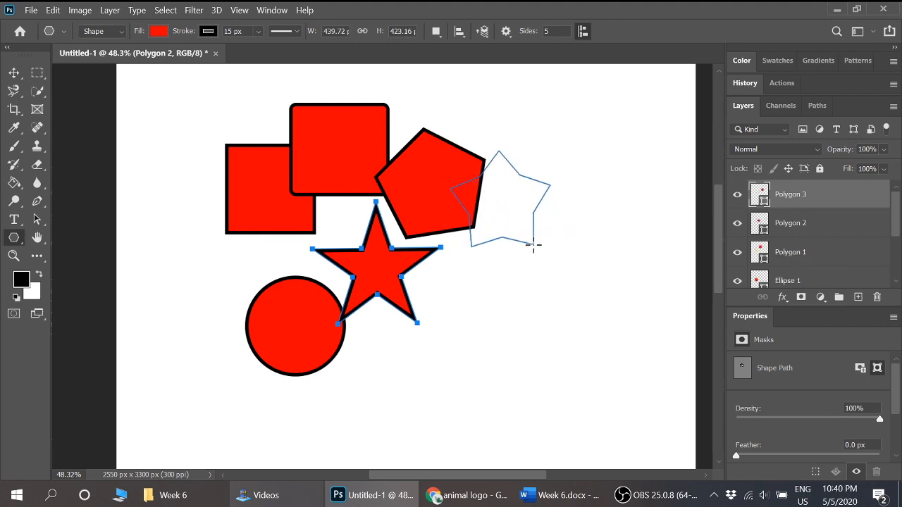
- Set the polygon to 8 sides with an 80% indent and draw a spiky star about 594 px across below the pentagon
double_click(561, 28)
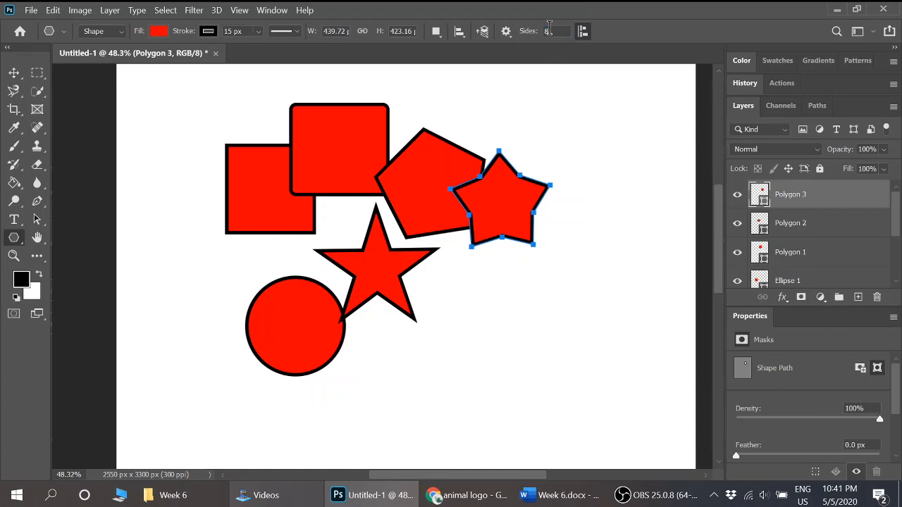
click(507, 31)
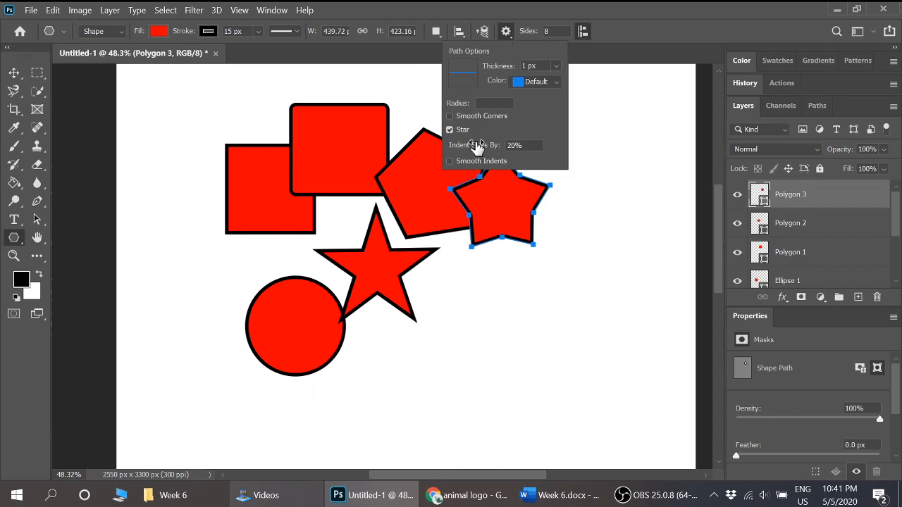
drag(519, 145, 504, 145)
text(80)
click(626, 51)
drag(480, 298, 516, 356)
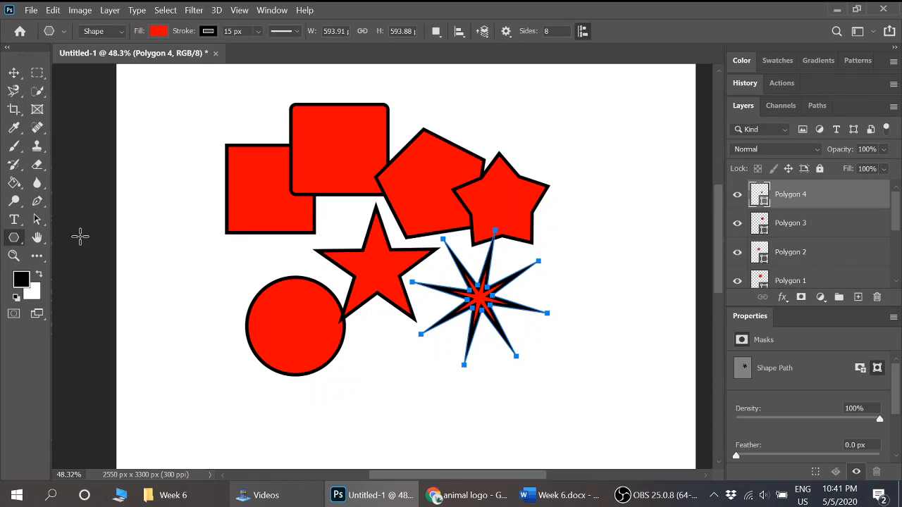
- Draw two long crossing lines with a 1 px weight in the blank area beside the pentagon using the Line tool
right_click(13, 238)
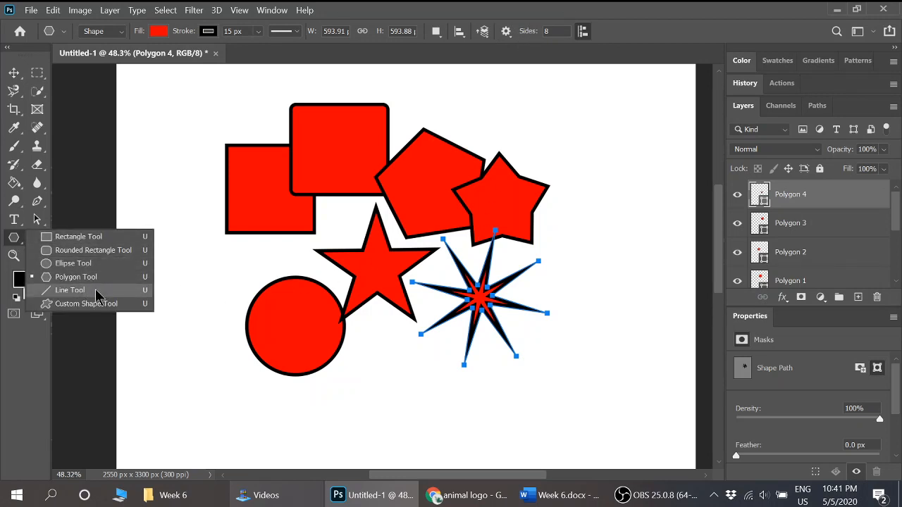
click(70, 290)
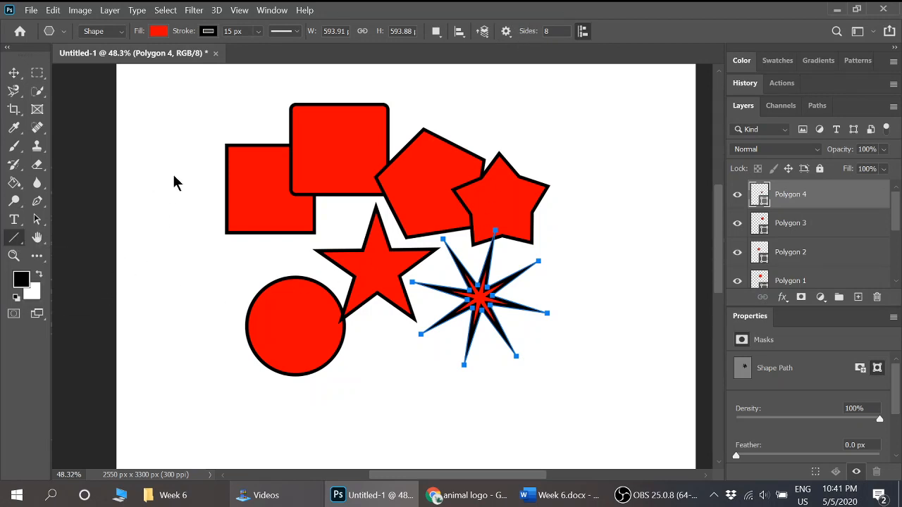
drag(474, 103, 620, 177)
drag(605, 106, 592, 264)
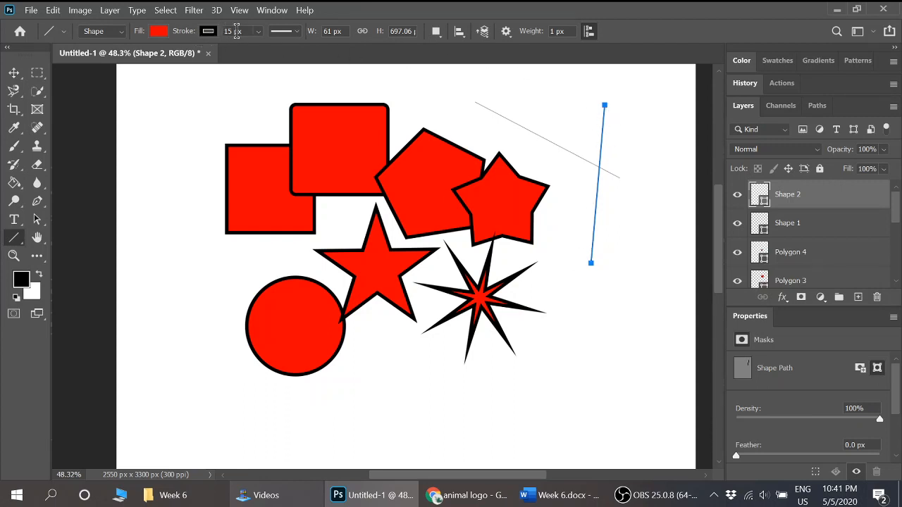
- Set the line weight to 10 px and draw two shorter crossing lines beside the eight-pointed star
double_click(554, 31)
text(10)
mouse_move(654, 230)
mouse_down()
mouse_move(584, 287)
mouse_move(624, 302)
mouse_up()
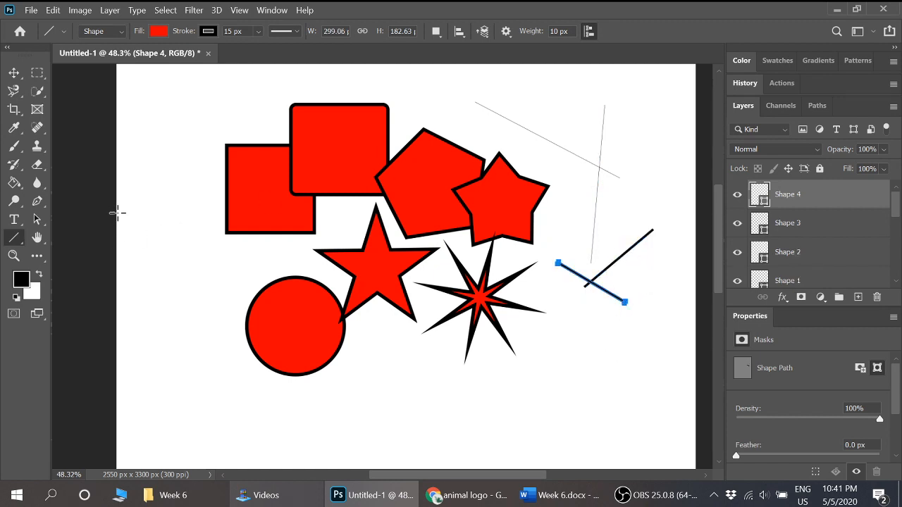
- Activate the Custom Shape tool and enlarge its shape picker to view the whole Wild Animals group
right_click(13, 238)
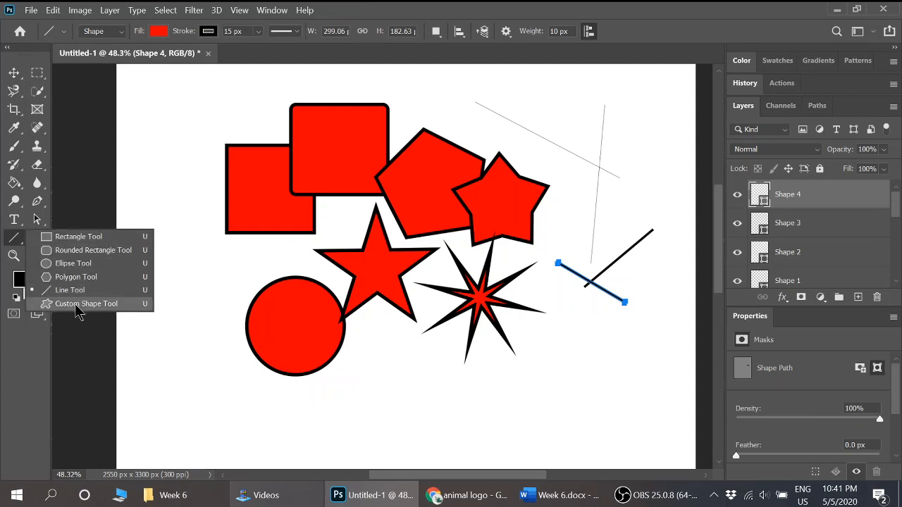
click(78, 304)
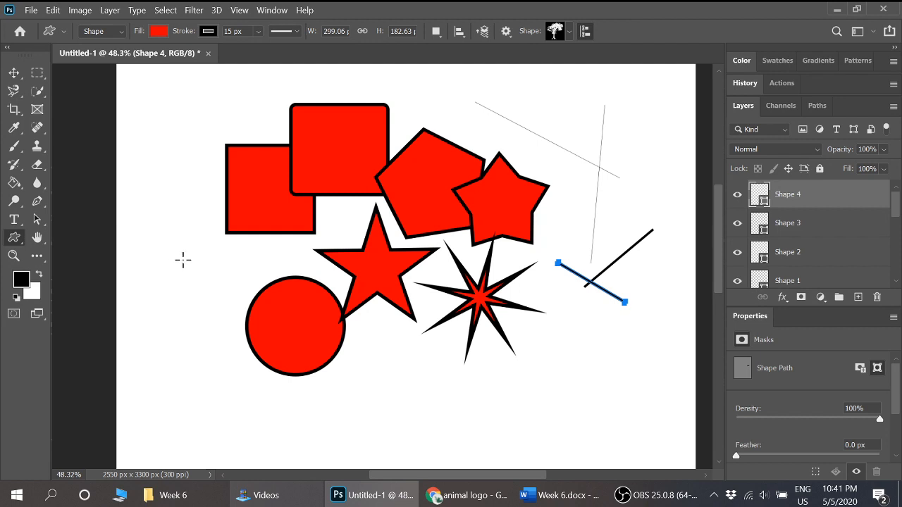
click(572, 38)
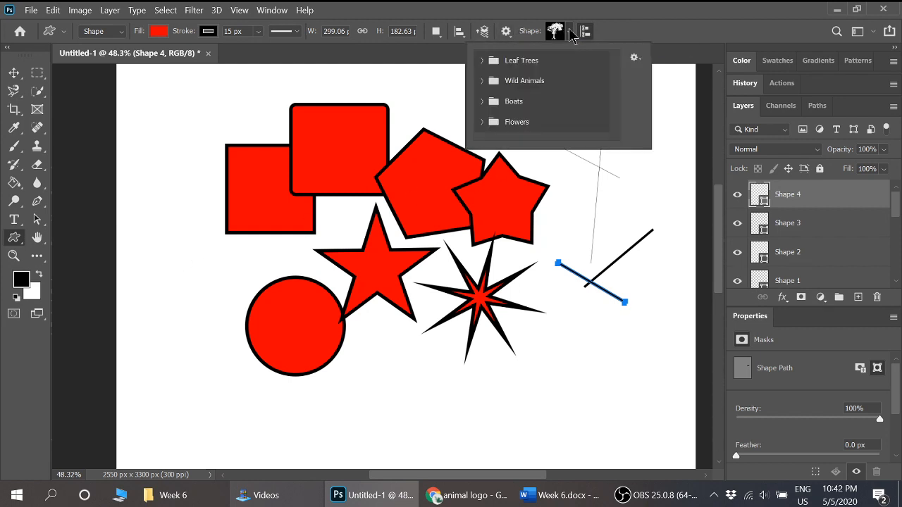
click(551, 25)
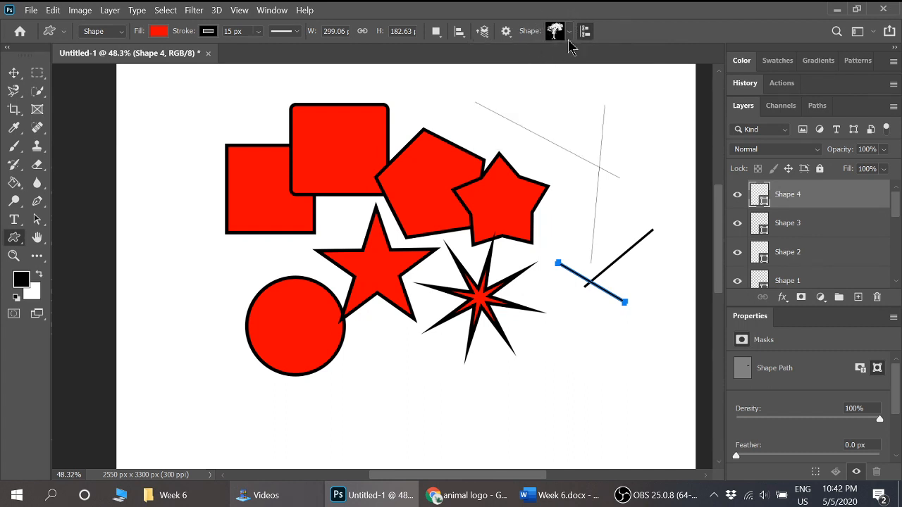
click(570, 32)
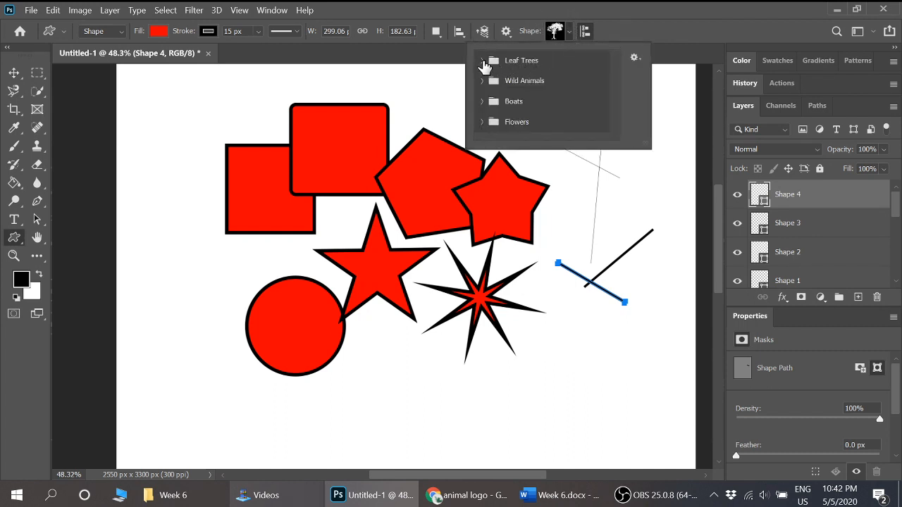
click(482, 61)
click(482, 60)
click(482, 81)
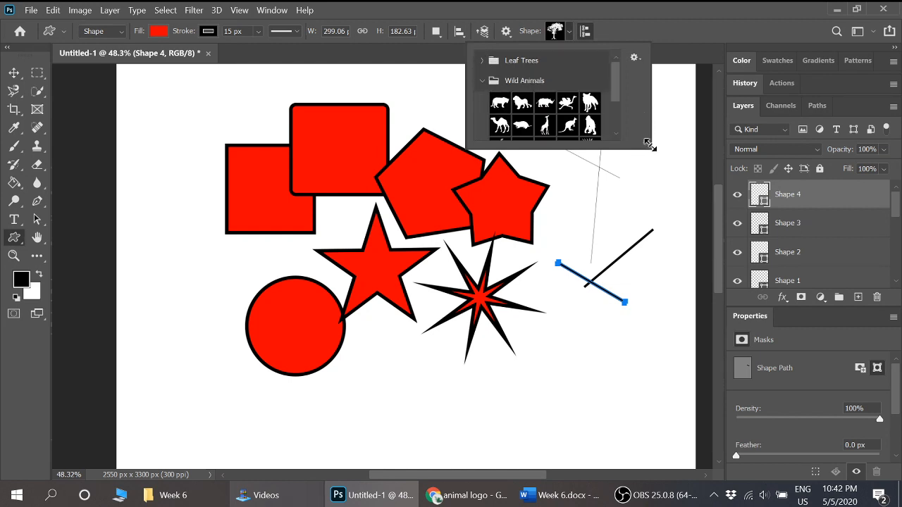
drag(648, 148, 667, 229)
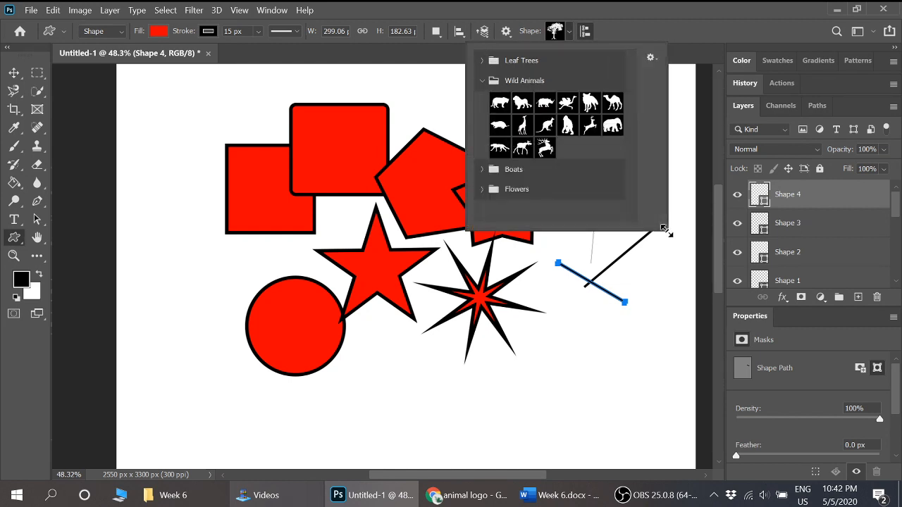
- Choose the five-petal blossom from the Flowers group and draw it about 440 × 385 px below the eight-pointed star
click(483, 82)
click(482, 122)
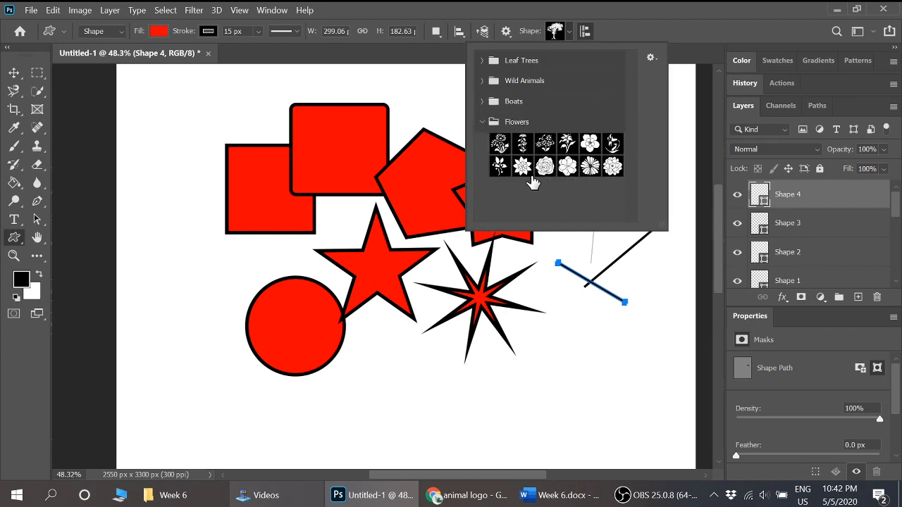
click(590, 144)
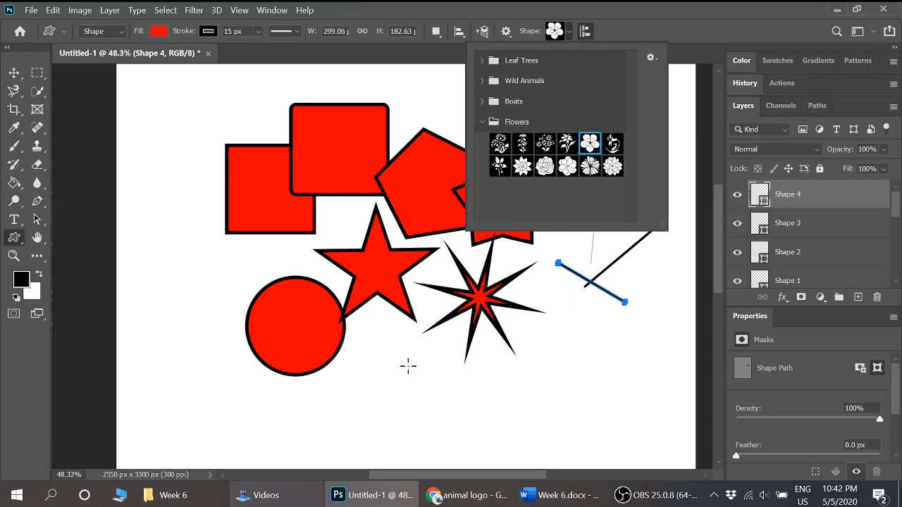
drag(408, 366, 507, 454)
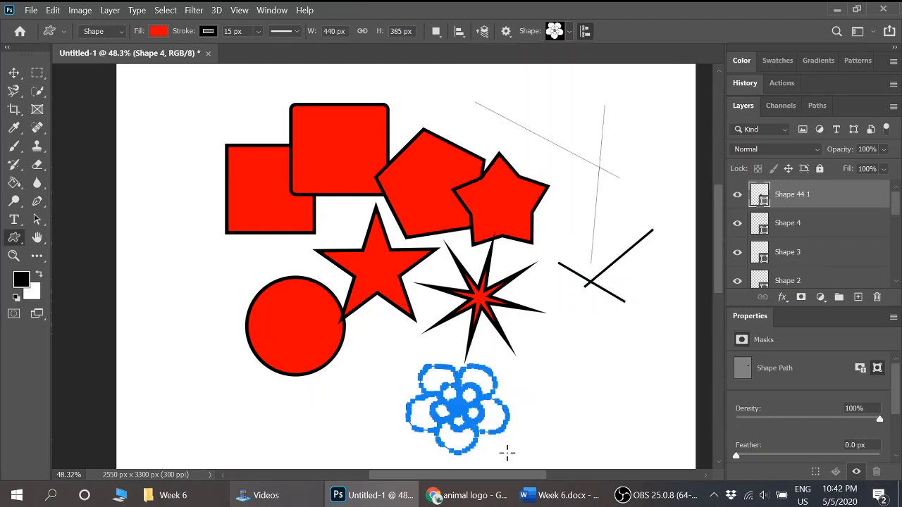
- Review the shape layers with the Move tool active, selecting the circle, the rounded rectangle and the plain rectangle in turn
click(13, 73)
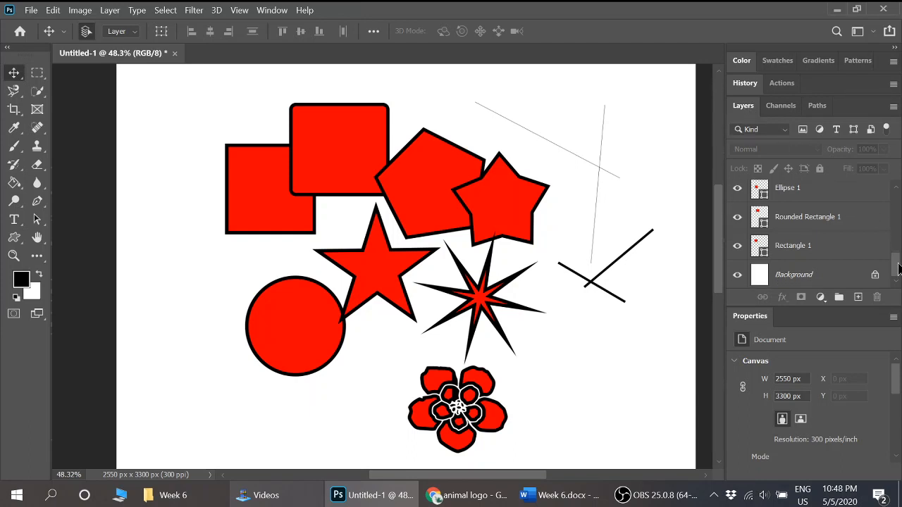
drag(898, 265, 898, 229)
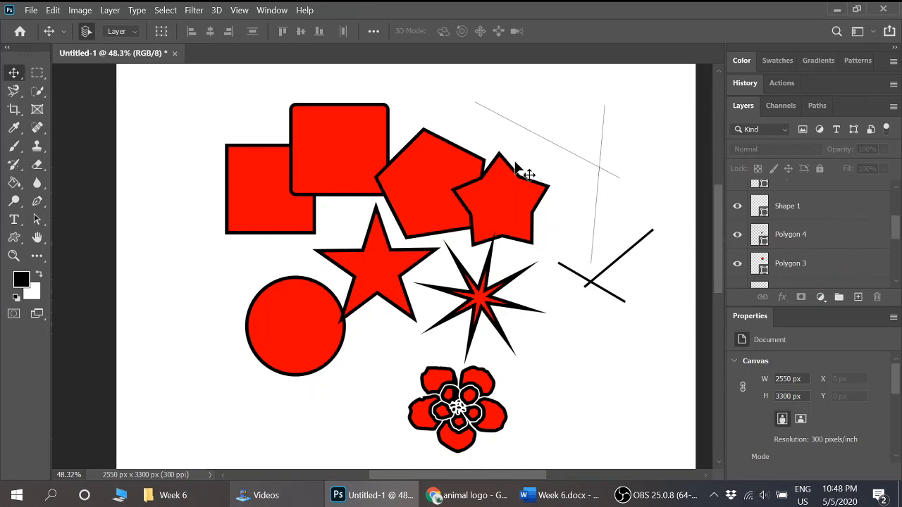
drag(898, 232, 899, 203)
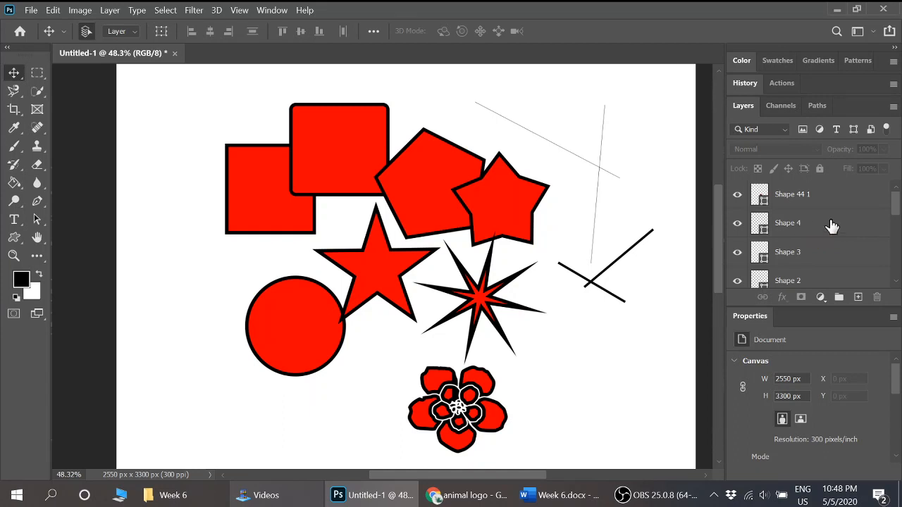
scroll(898, 210, down, 1)
drag(898, 210, 900, 254)
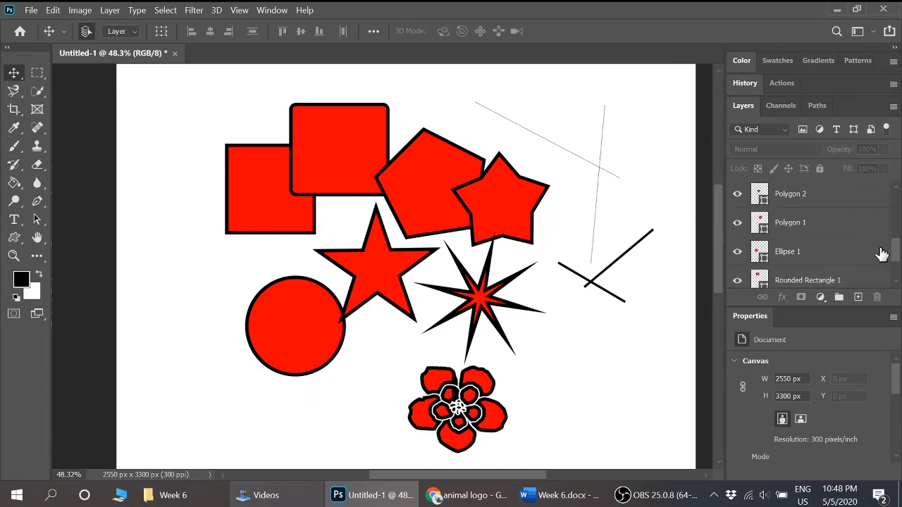
click(796, 252)
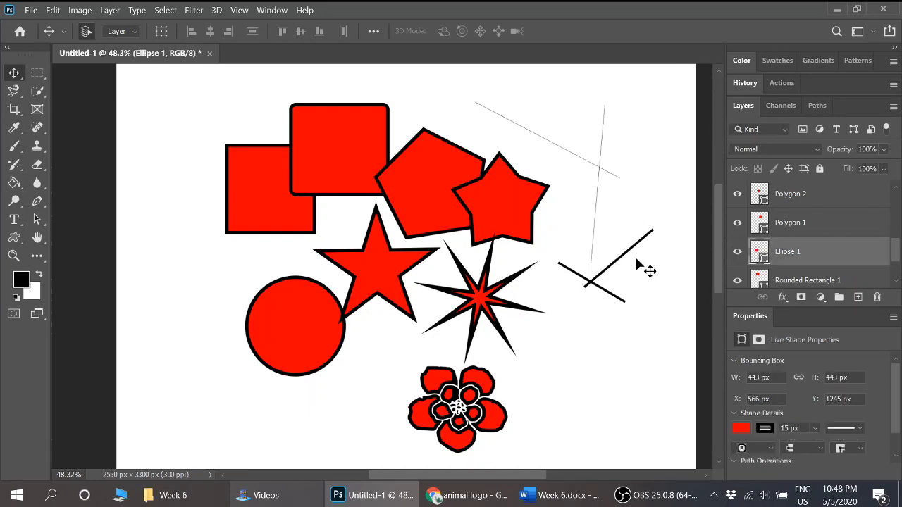
right_click(15, 77)
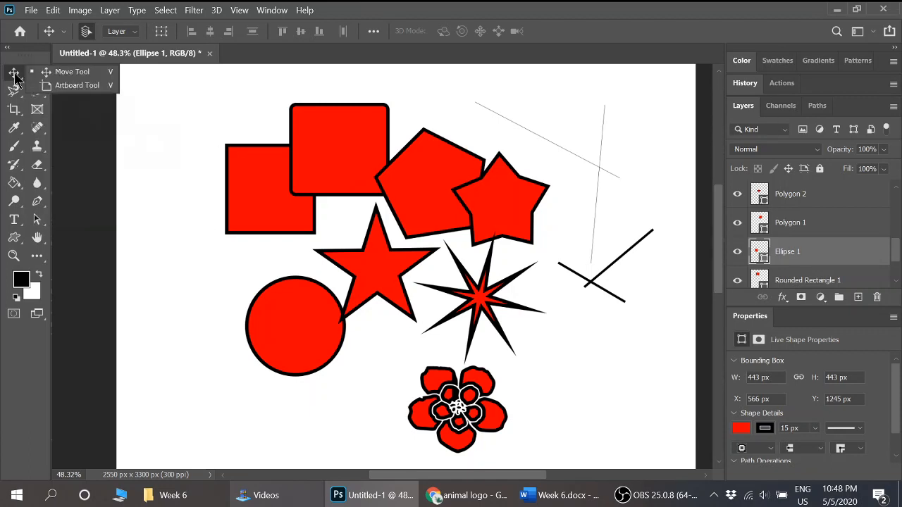
click(353, 119)
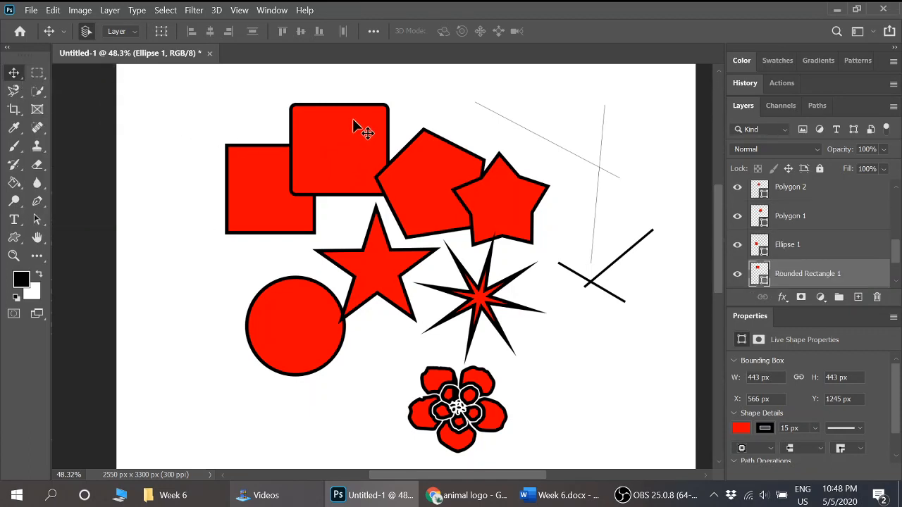
click(261, 200)
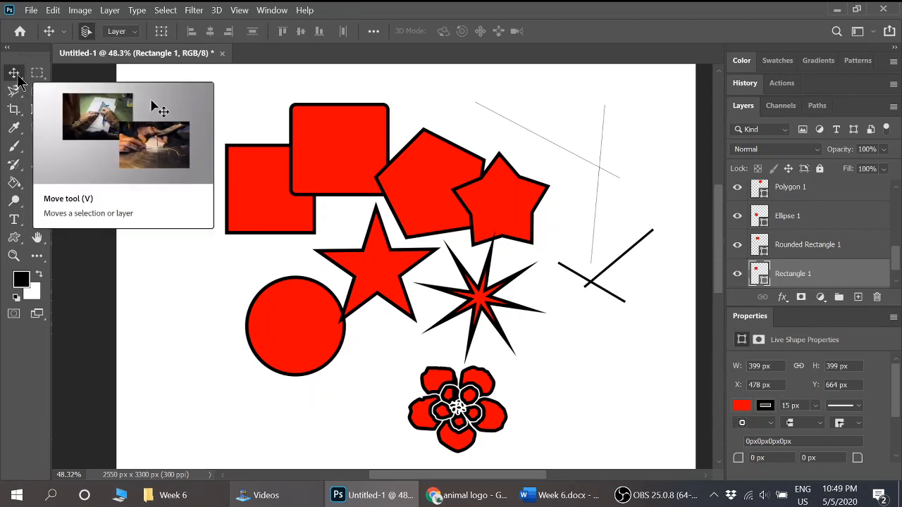
- Select the star above the circle and set both its fill and stroke to the recently used pale green with the Path Selection tool
click(377, 262)
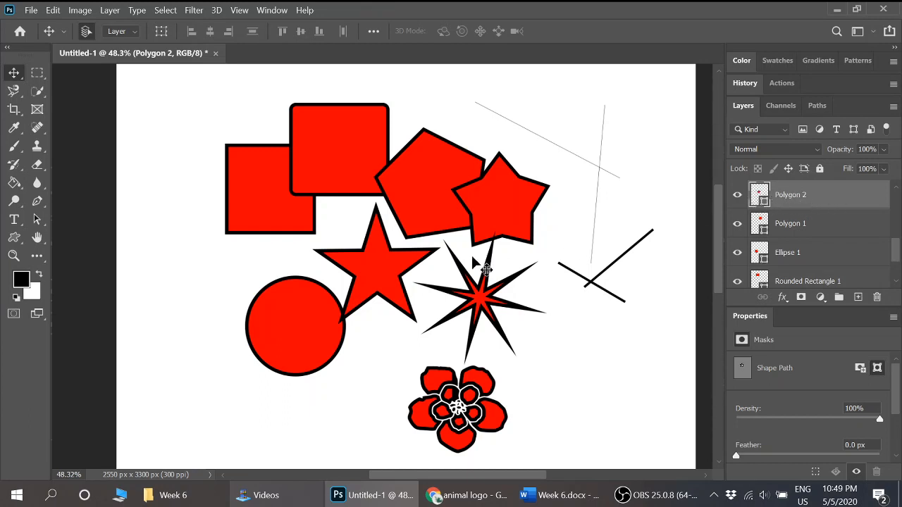
click(39, 222)
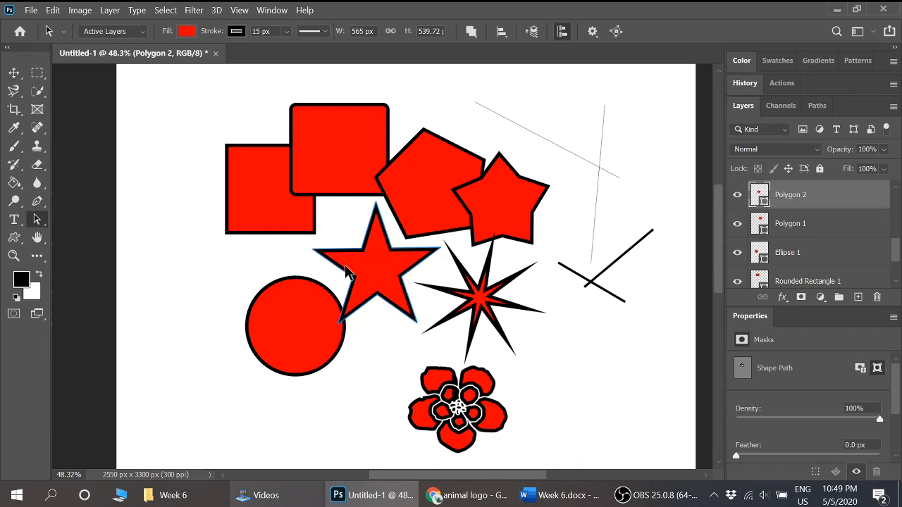
click(186, 32)
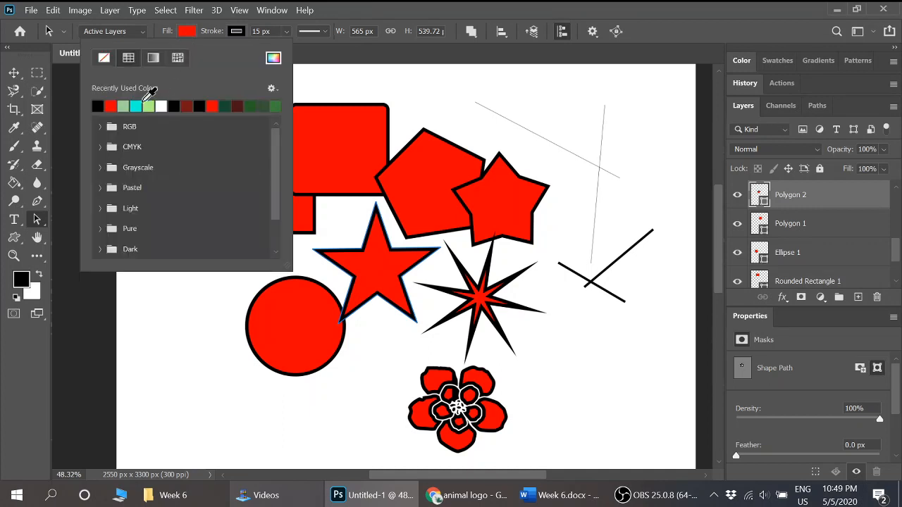
click(123, 106)
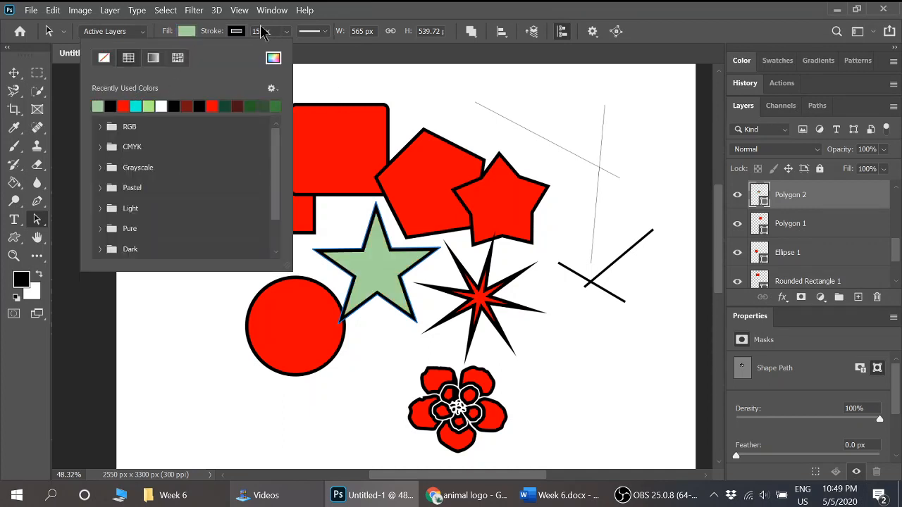
click(237, 31)
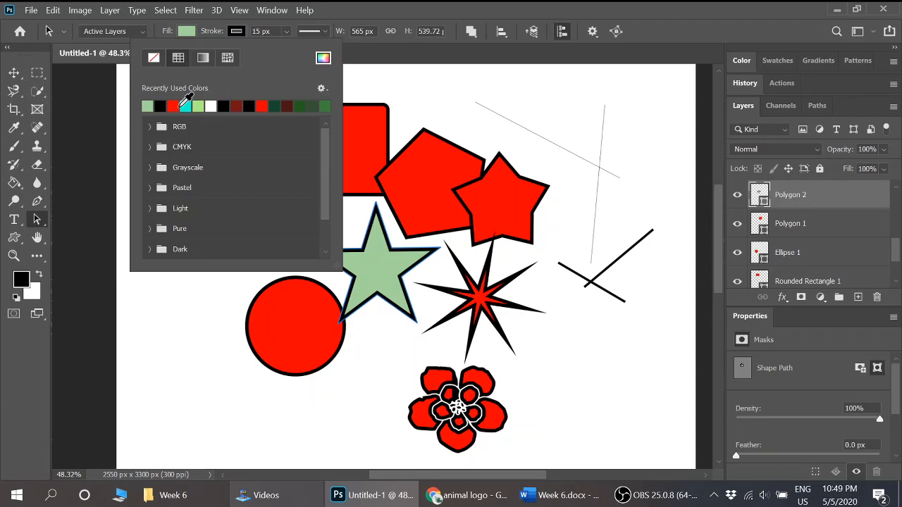
click(147, 105)
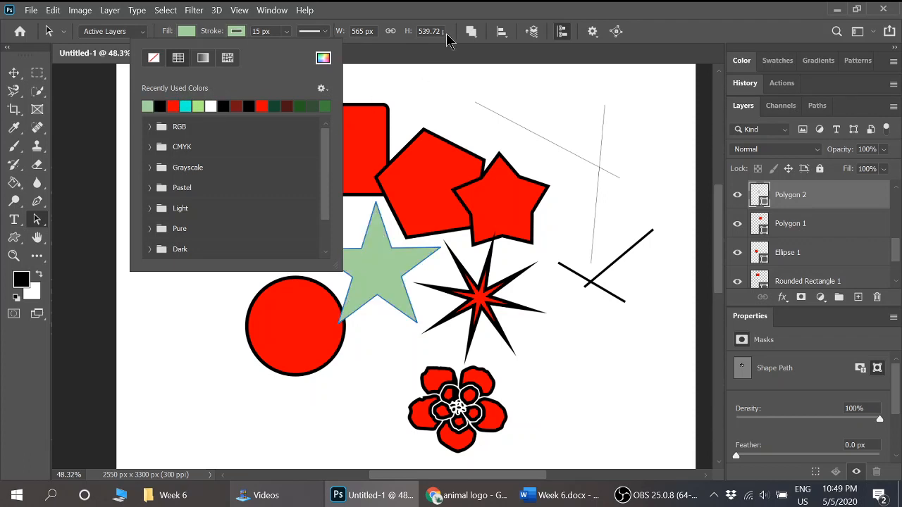
click(463, 20)
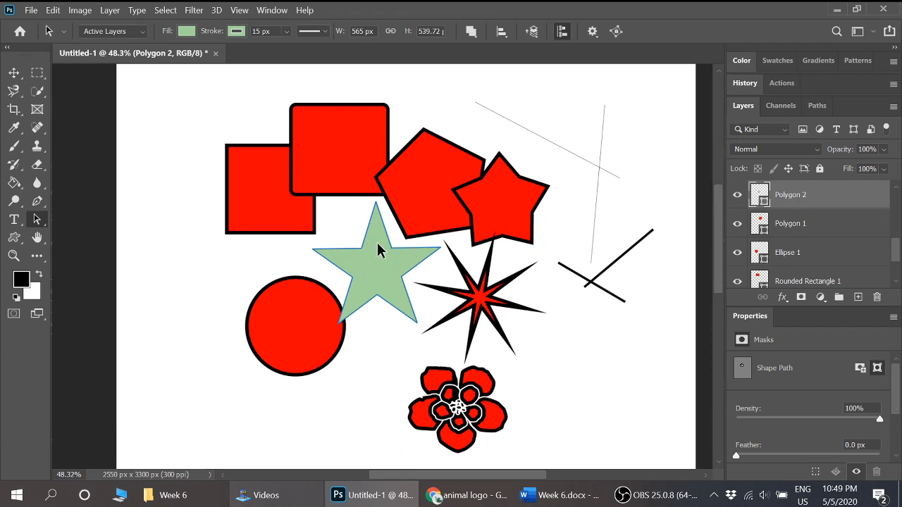
- Select the blunt star overlapping the pentagon and recolor its fill and stroke to the same pale green
click(14, 73)
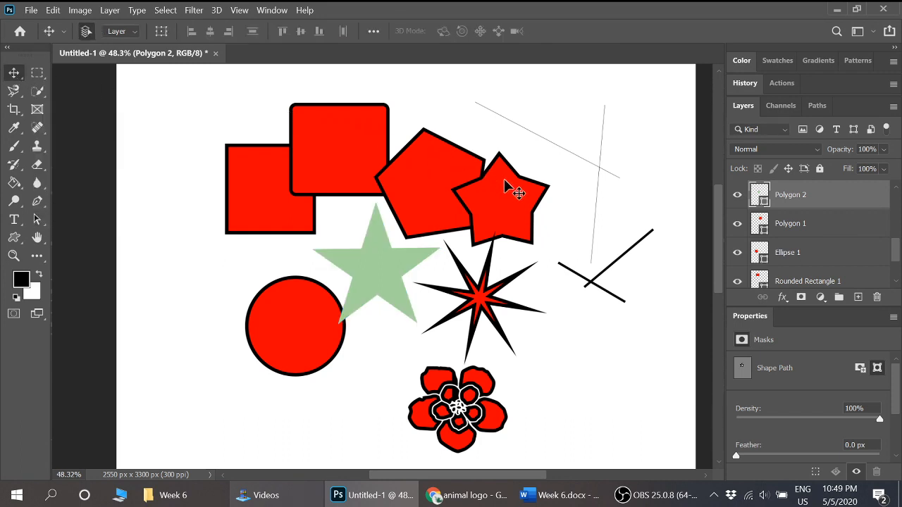
key(ctrl+j)
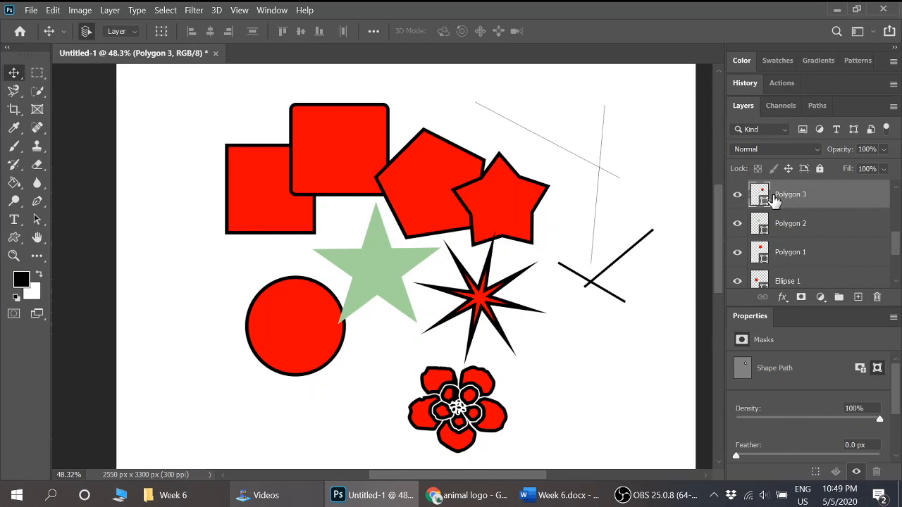
click(39, 222)
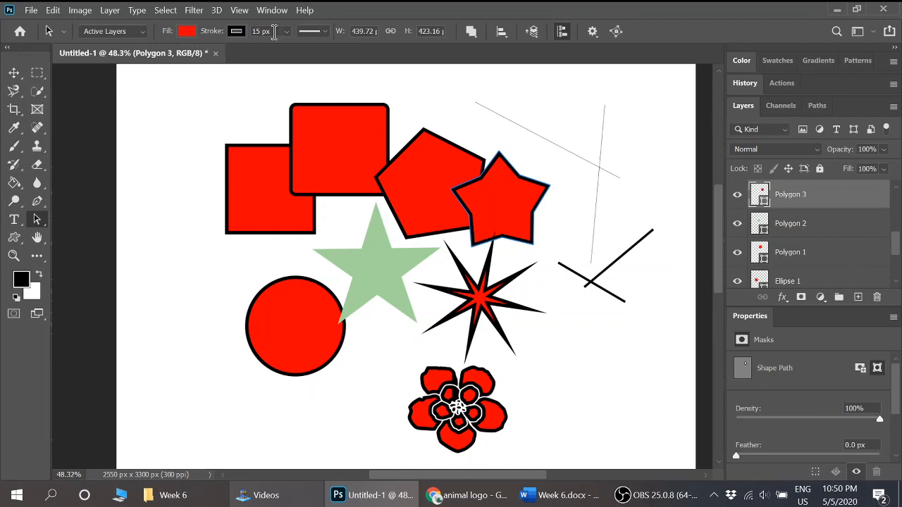
click(187, 33)
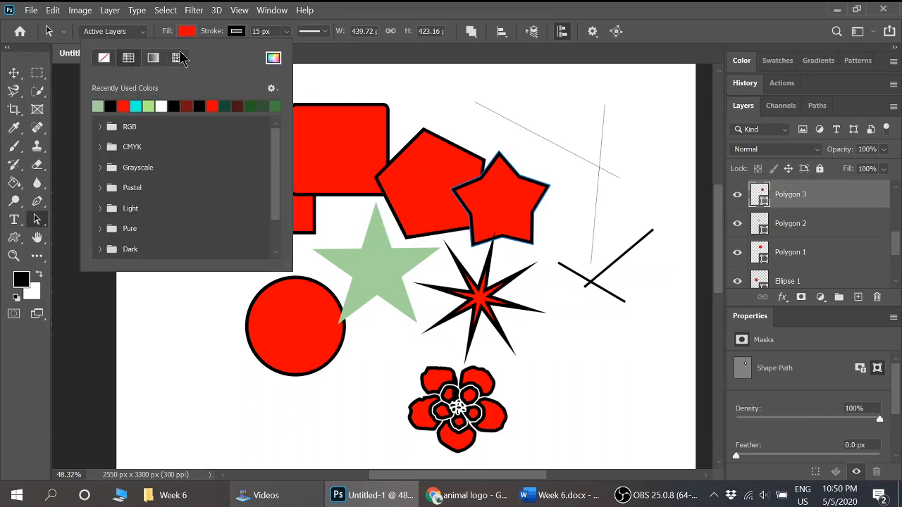
click(101, 106)
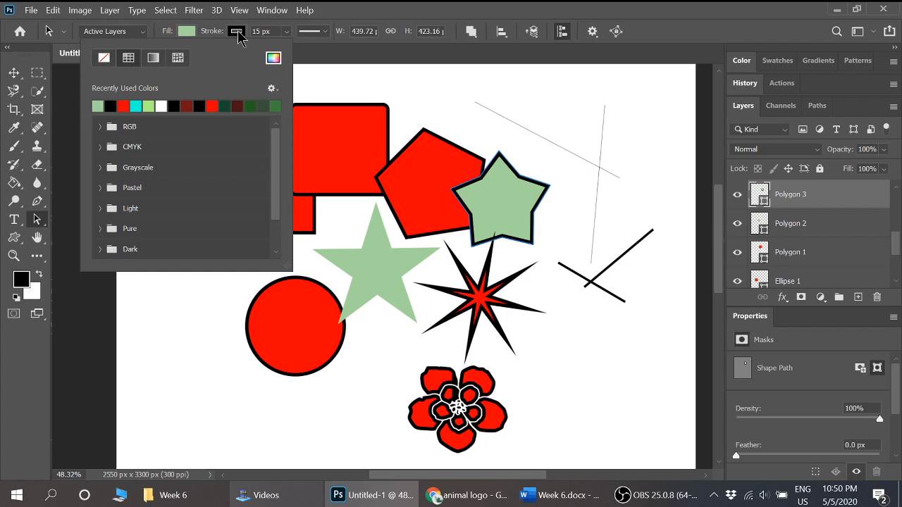
click(237, 33)
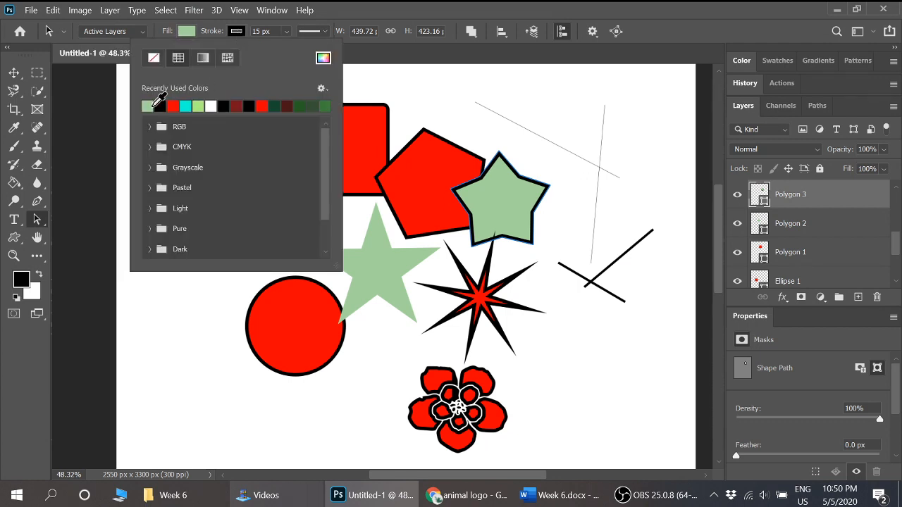
click(152, 106)
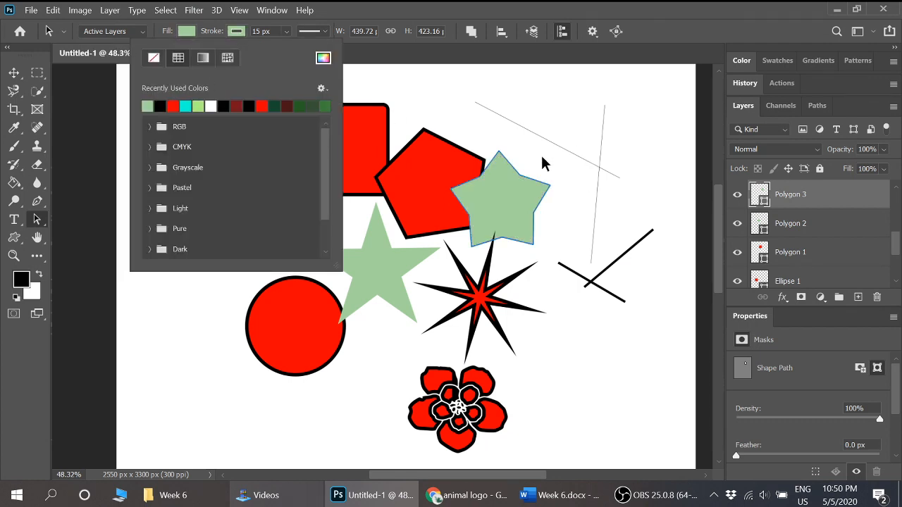
click(541, 155)
click(574, 177)
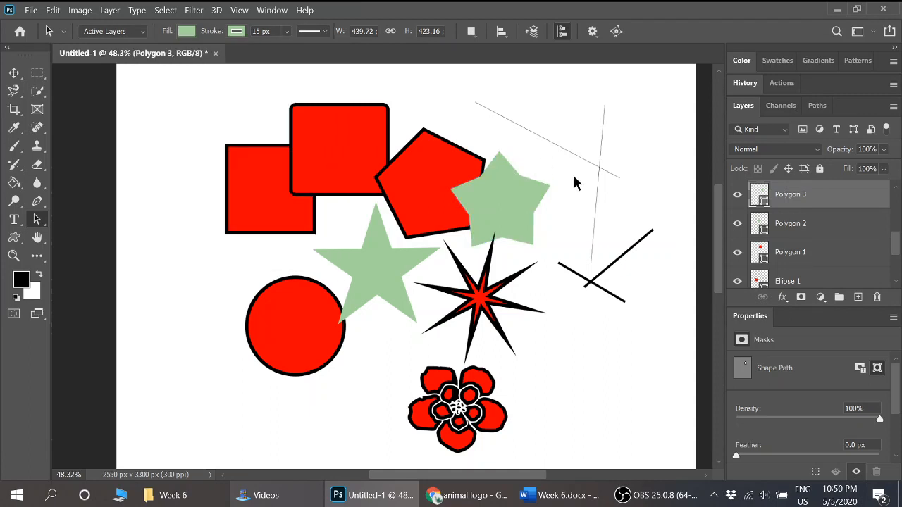